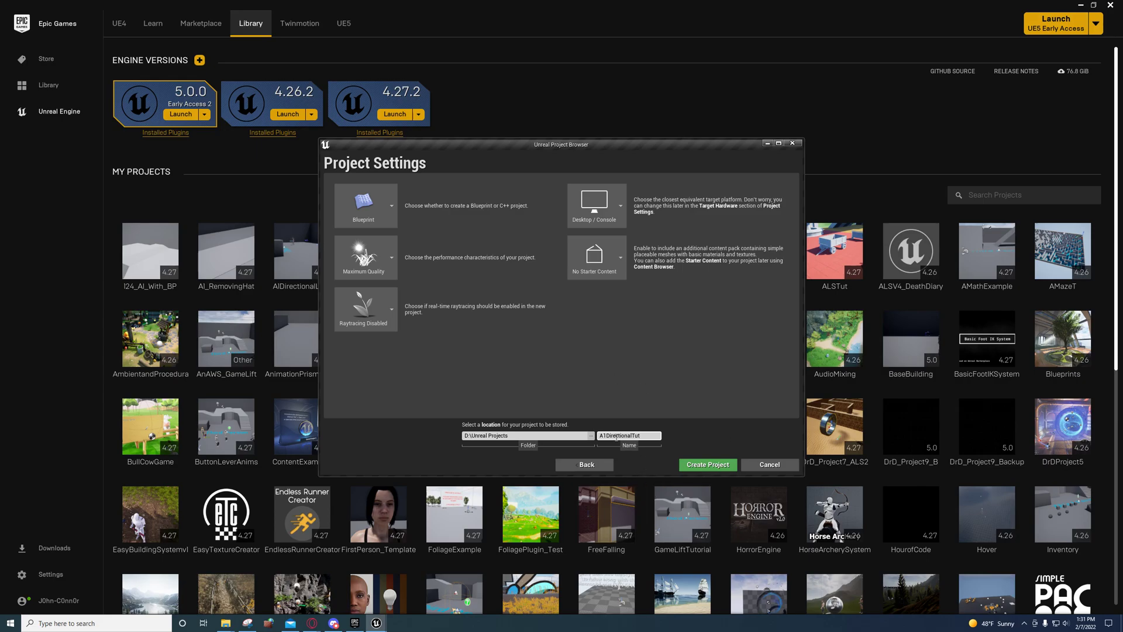
Create the A1DirectionalTut project, then minimize its editor to return to the Launcher library
{"action": "left_click", "coordinate": [708, 465]}
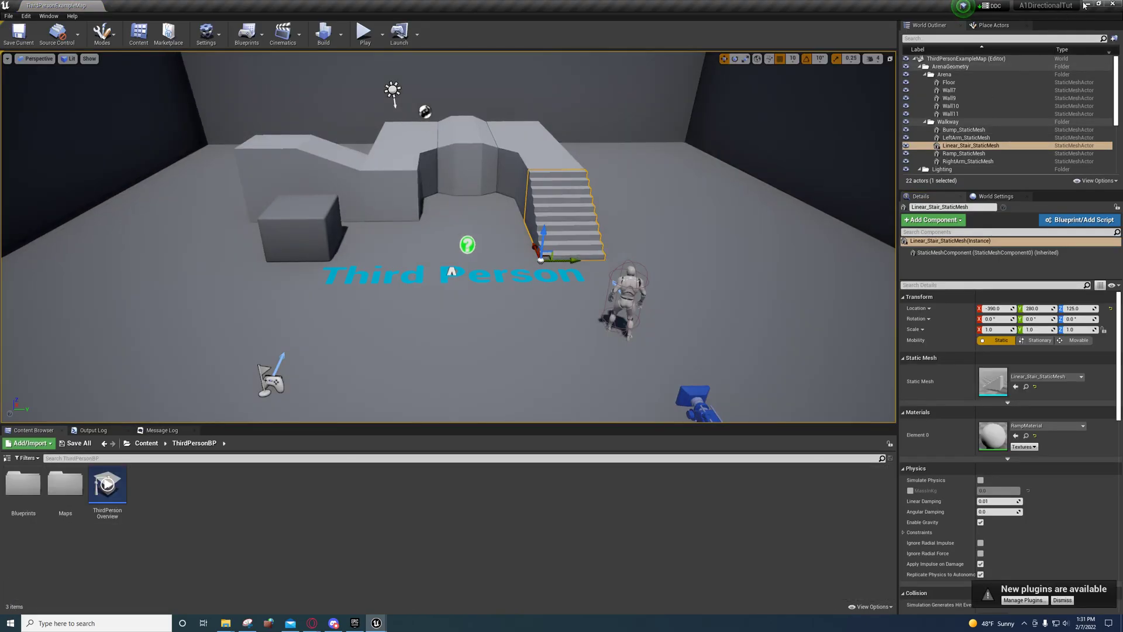
{"action": "left_click", "coordinate": [1086, 4]}
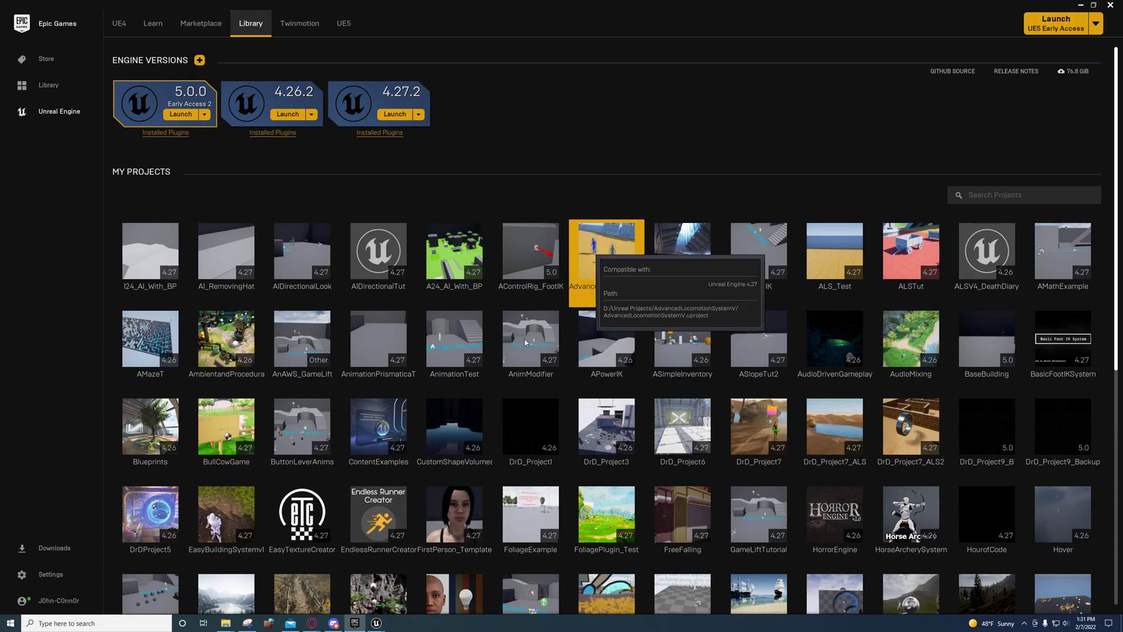
In the Advanced Locomotion editor, preview the Third Person feature pack, then open Mannequin > Character
{"action": "mouse_move", "coordinate": [376, 623]}
{"action": "left_click", "coordinate": [380, 600]}
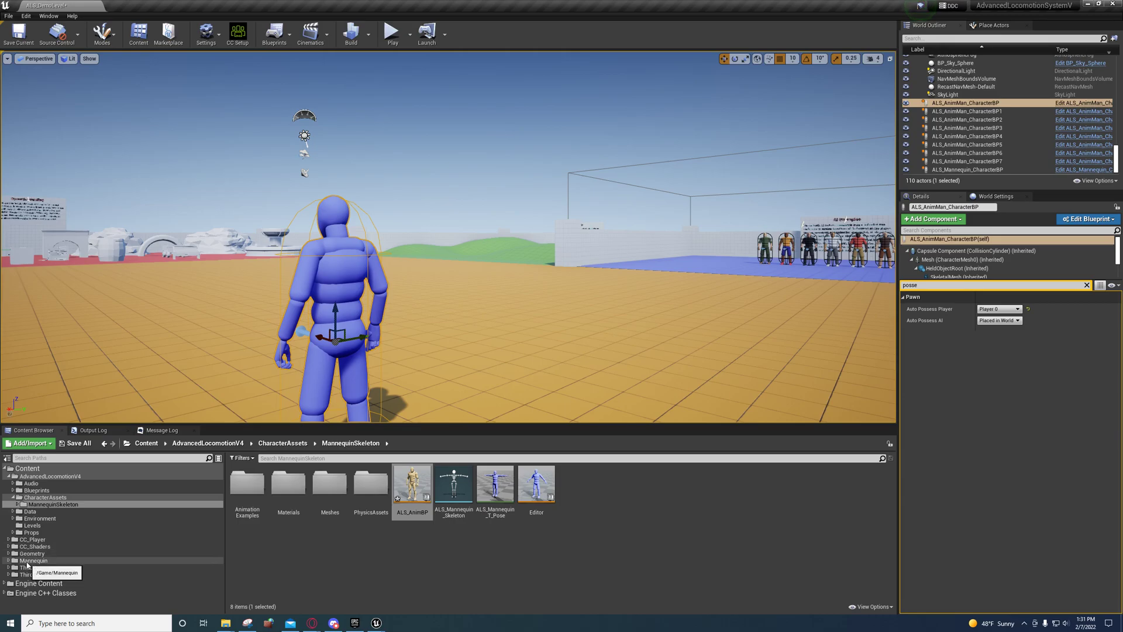
{"action": "left_click", "coordinate": [27, 560]}
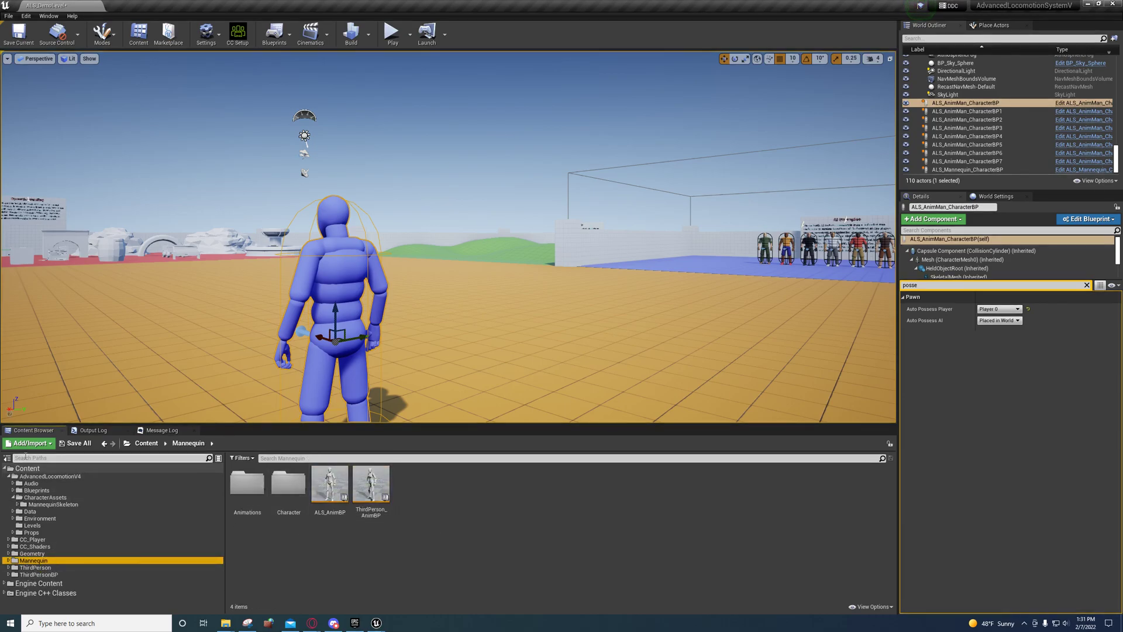
{"action": "left_click", "coordinate": [29, 443]}
{"action": "left_click", "coordinate": [52, 152]}
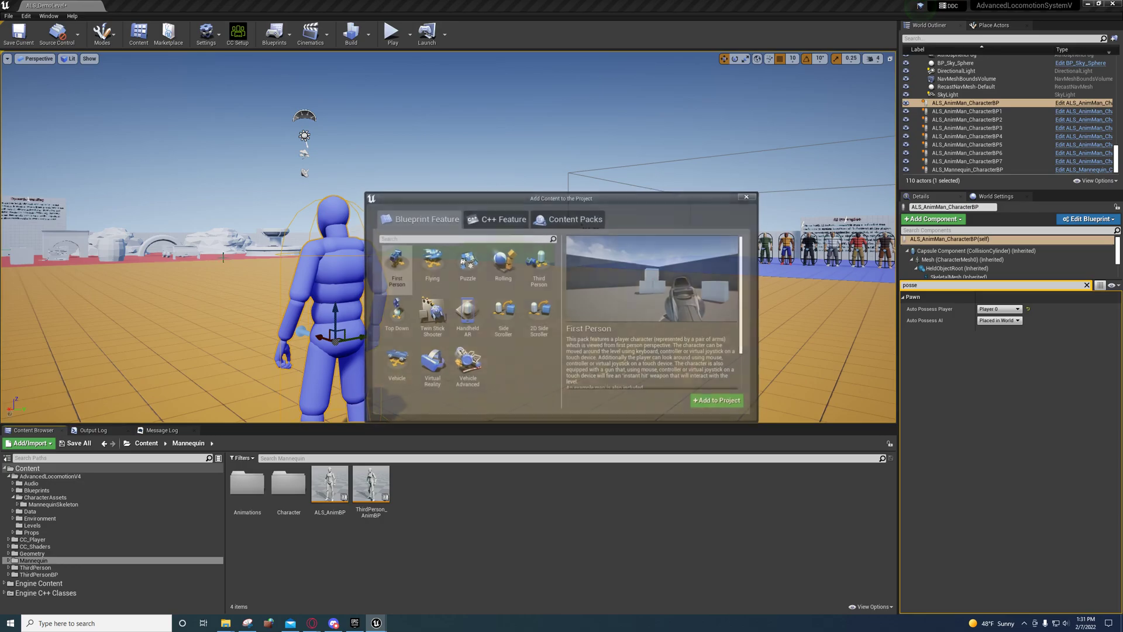
{"action": "left_click", "coordinate": [533, 262]}
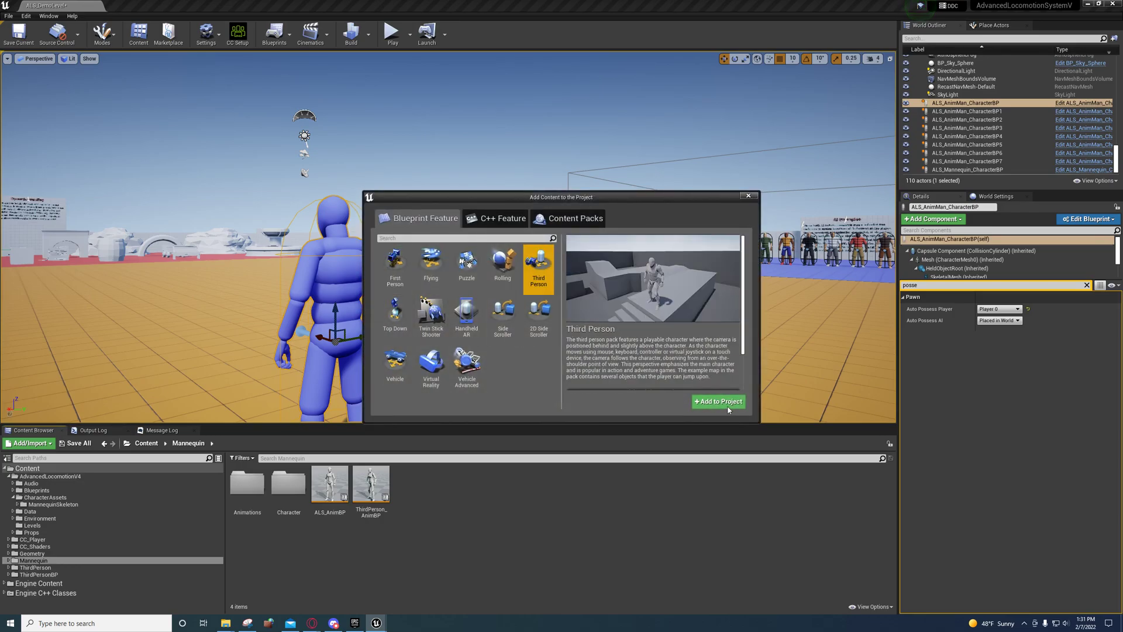
{"action": "left_click", "coordinate": [748, 196]}
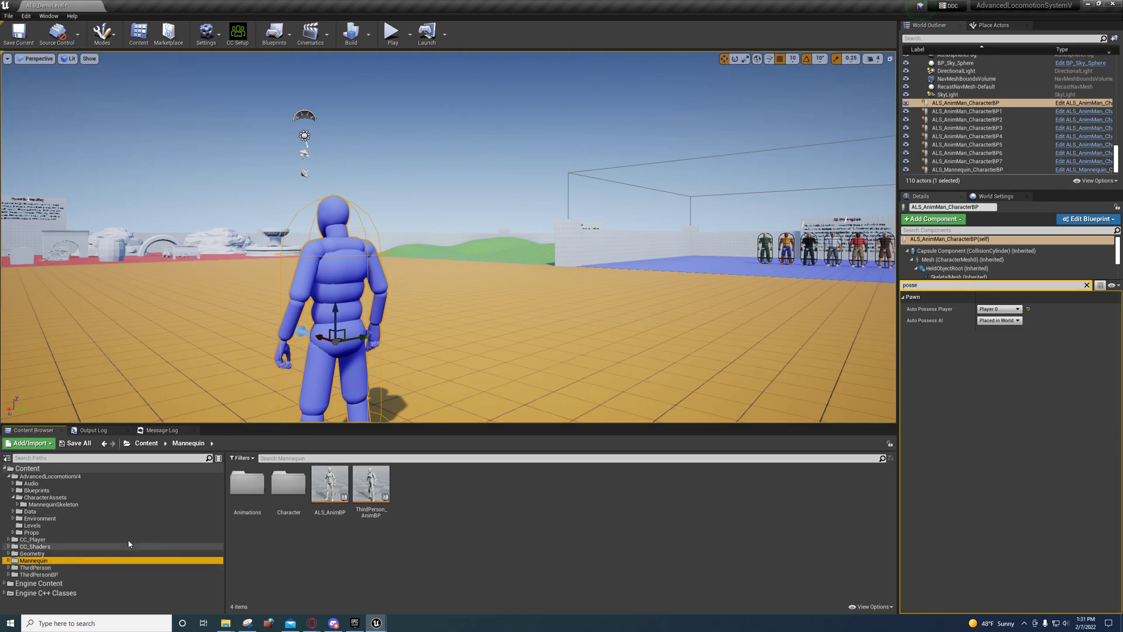
{"action": "double_click", "coordinate": [285, 497]}
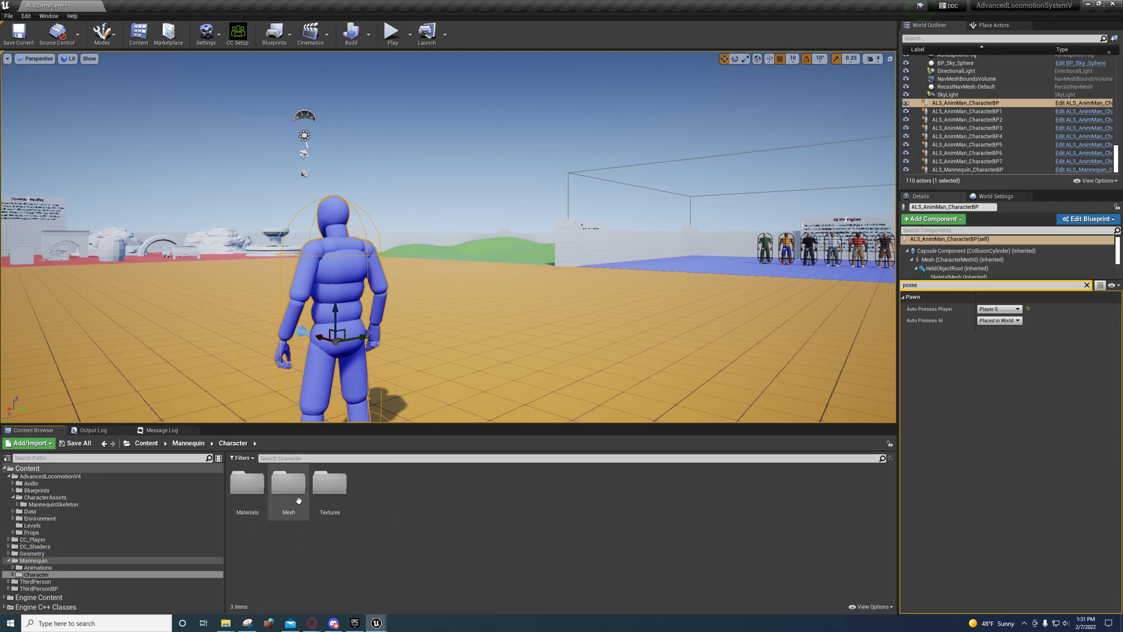
Assign the Humanoid rig to UE4_Mannequin_Skeleton in the Mesh folder and save it
{"action": "double_click", "coordinate": [298, 501]}
{"action": "double_click", "coordinate": [410, 488]}
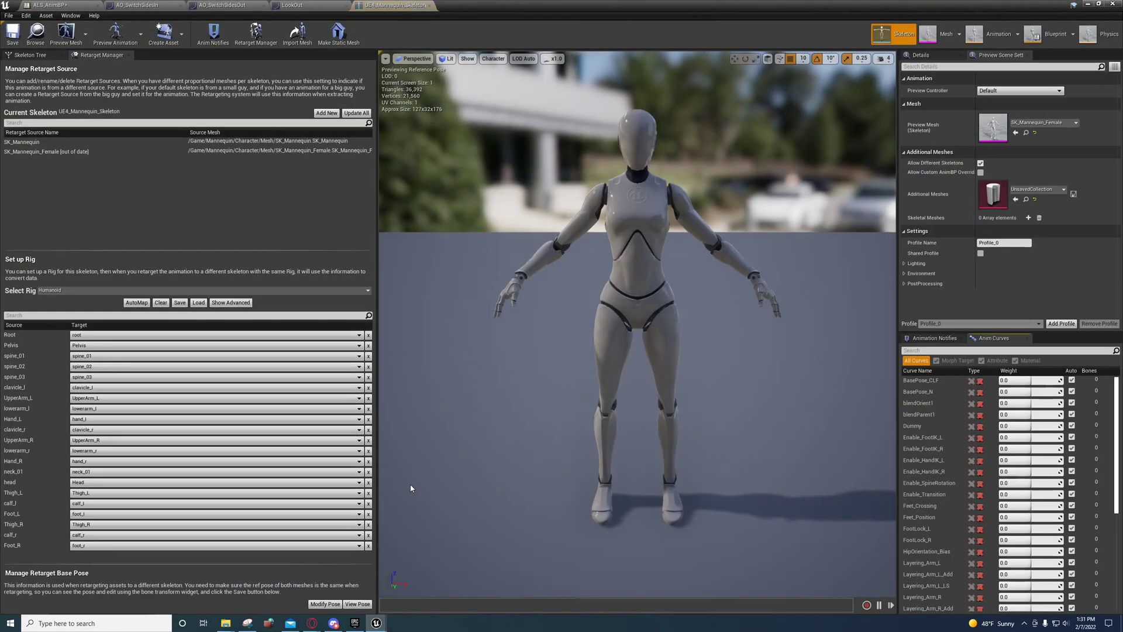
{"action": "left_click", "coordinate": [40, 291]}
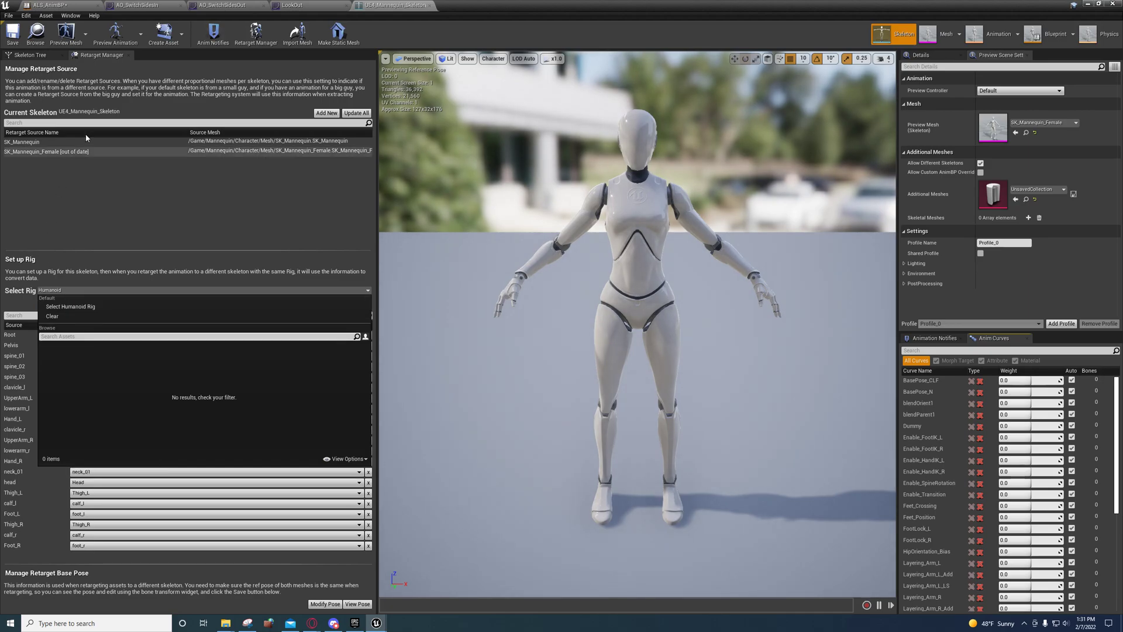
{"action": "left_click", "coordinate": [71, 16]}
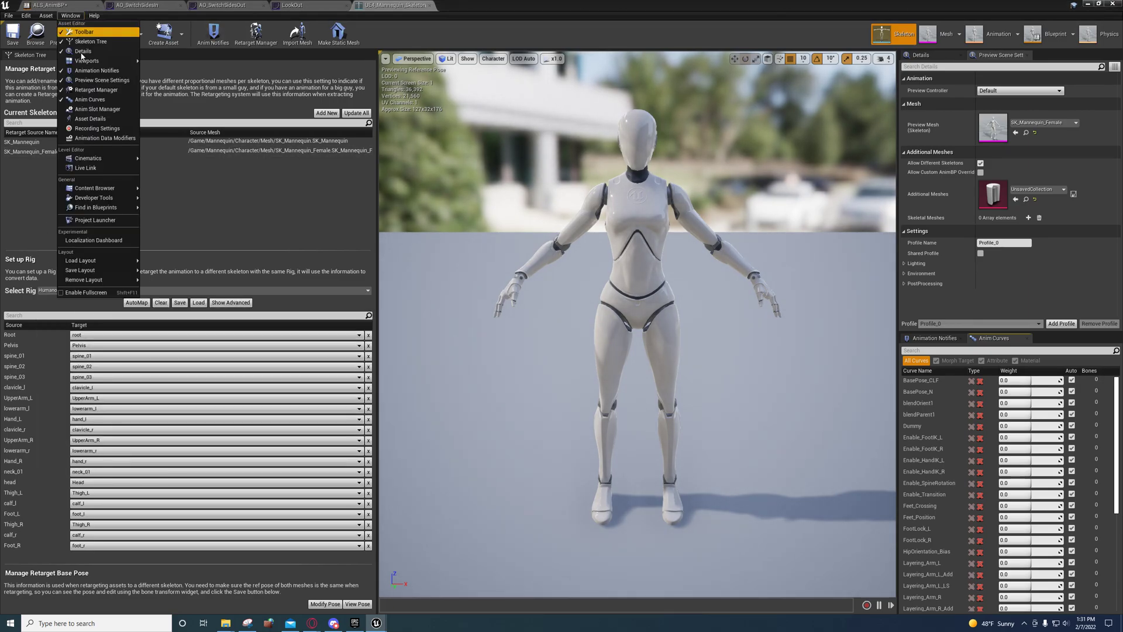
{"action": "left_click", "coordinate": [75, 30]}
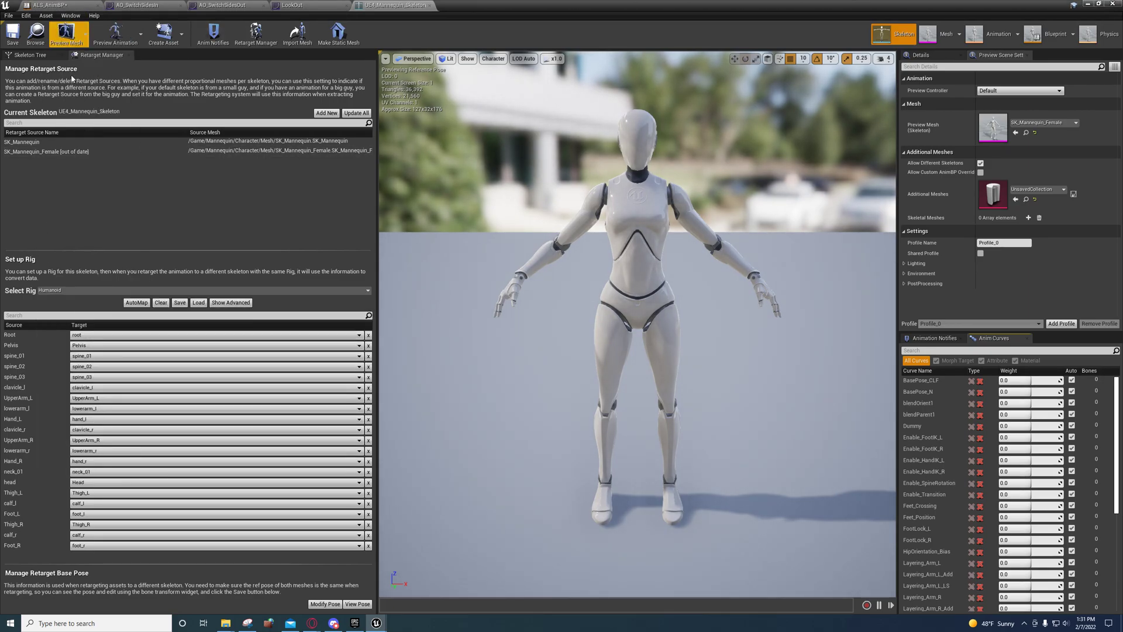
{"action": "left_click", "coordinate": [67, 291]}
{"action": "left_click", "coordinate": [129, 306]}
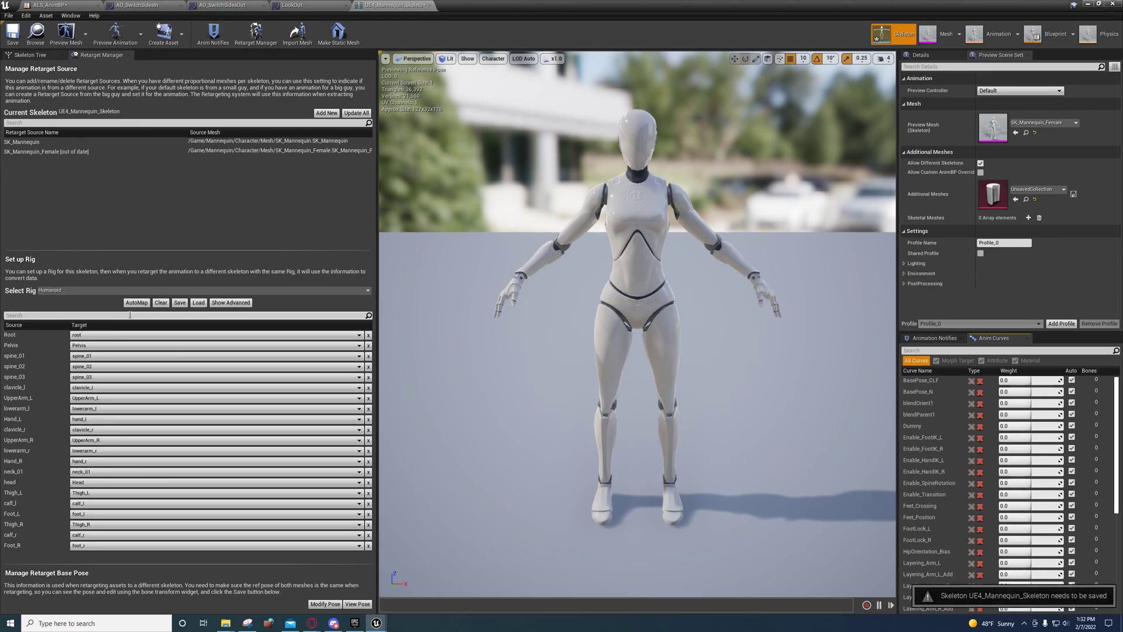
{"action": "left_click", "coordinate": [12, 30]}
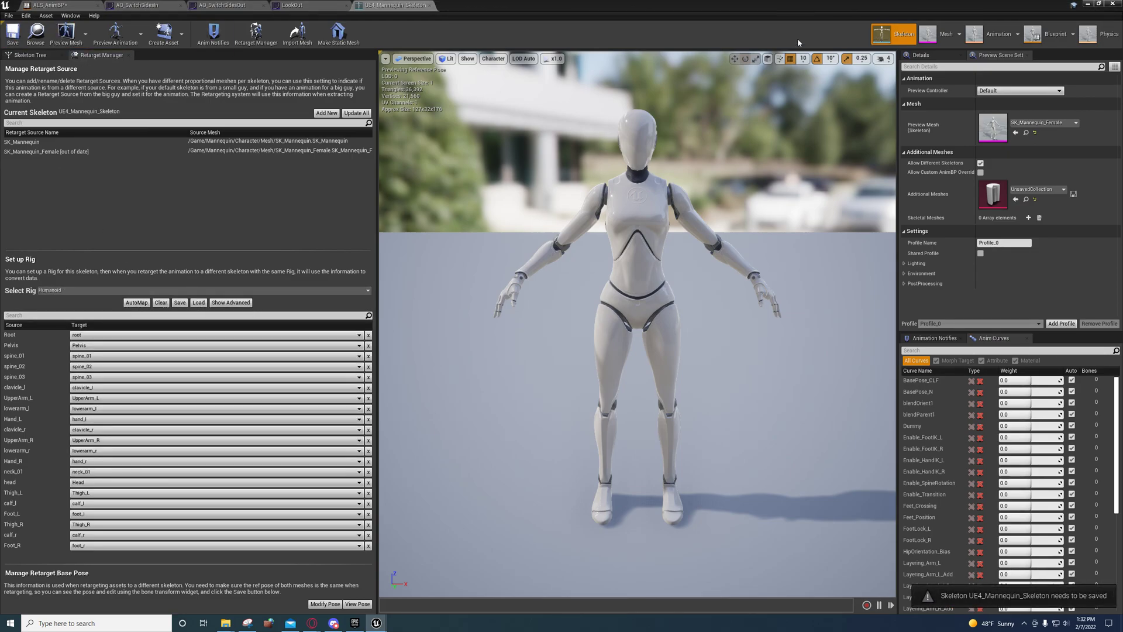
{"action": "left_click", "coordinate": [1085, 4]}
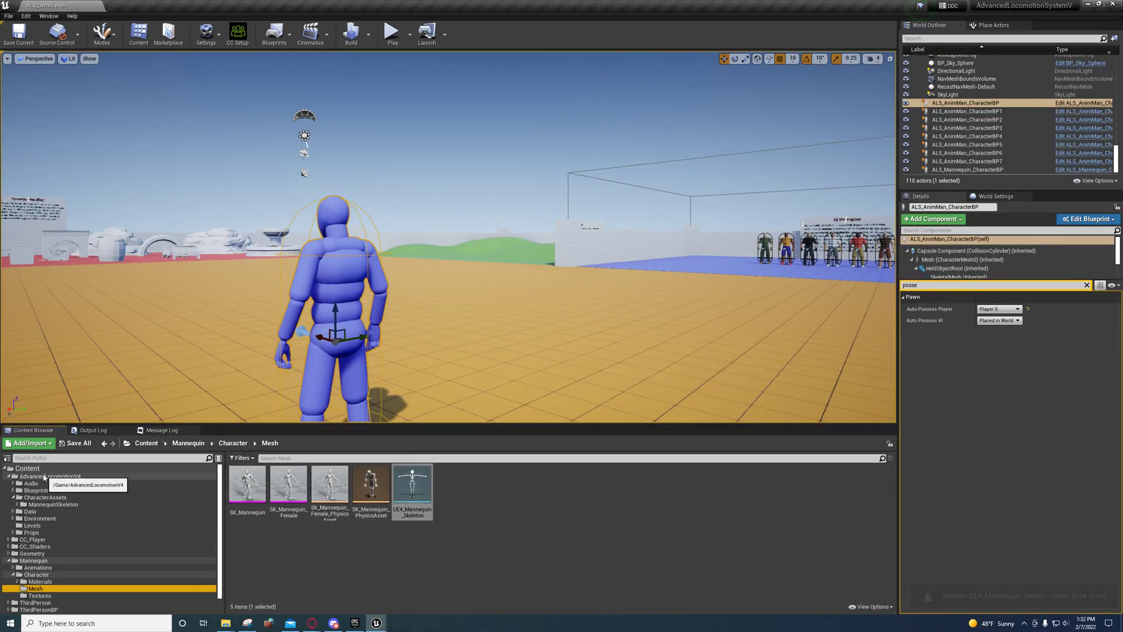
Assign the Humanoid rig to ALS_Mannequin_Skeleton in CharacterAssets/MannequinSkeleton and save it
{"action": "left_click", "coordinate": [44, 476]}
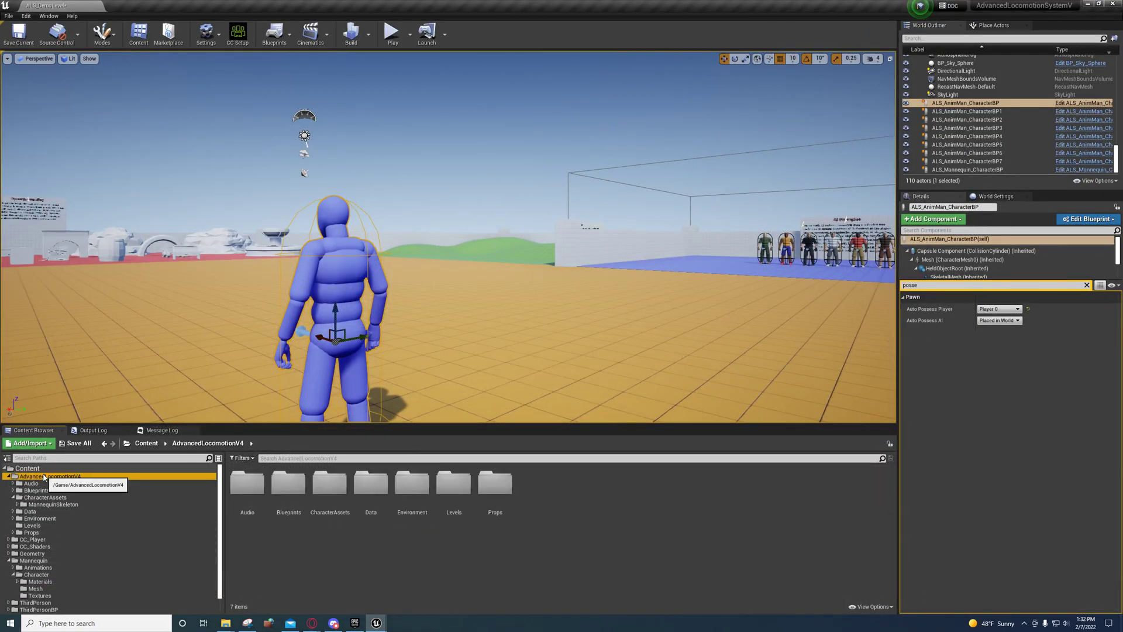
{"action": "double_click", "coordinate": [325, 486]}
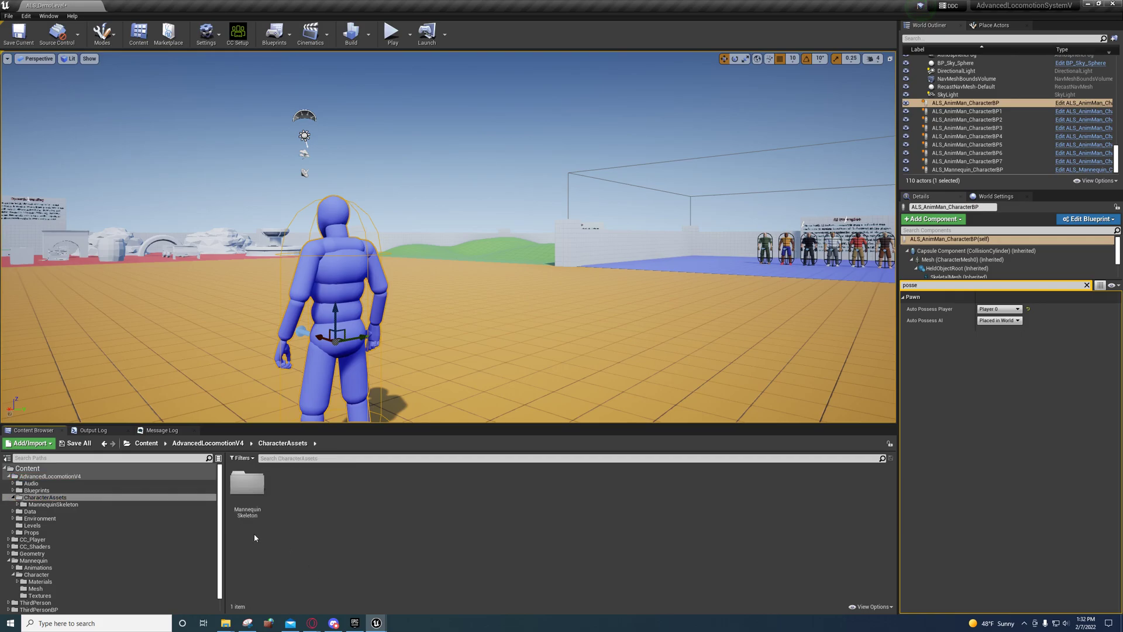
{"action": "double_click", "coordinate": [247, 484]}
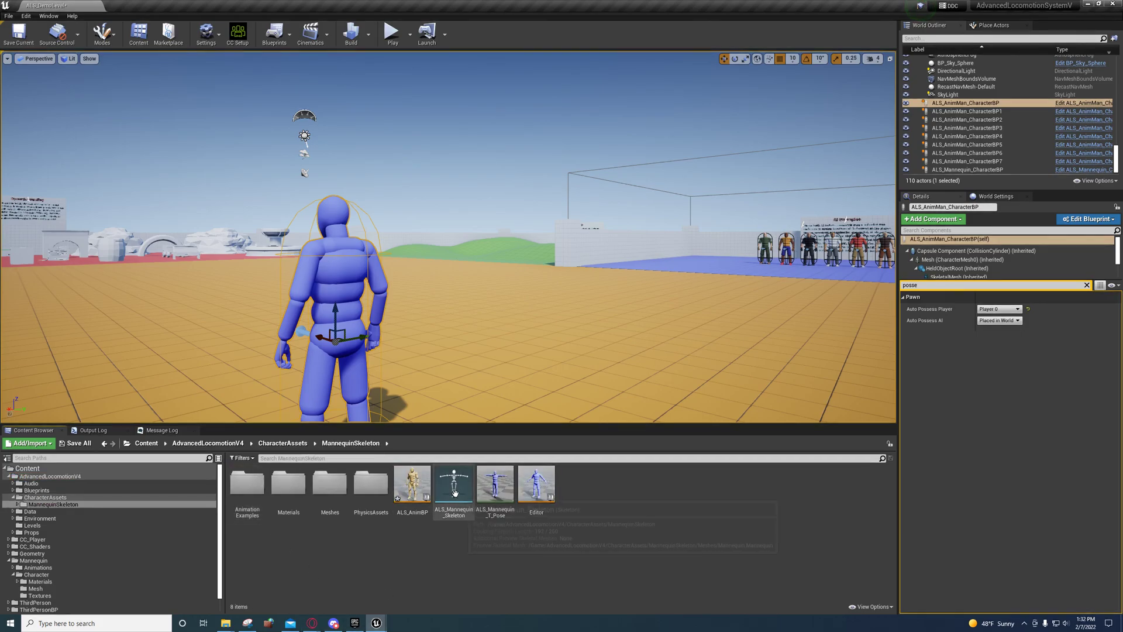
{"action": "double_click", "coordinate": [456, 493]}
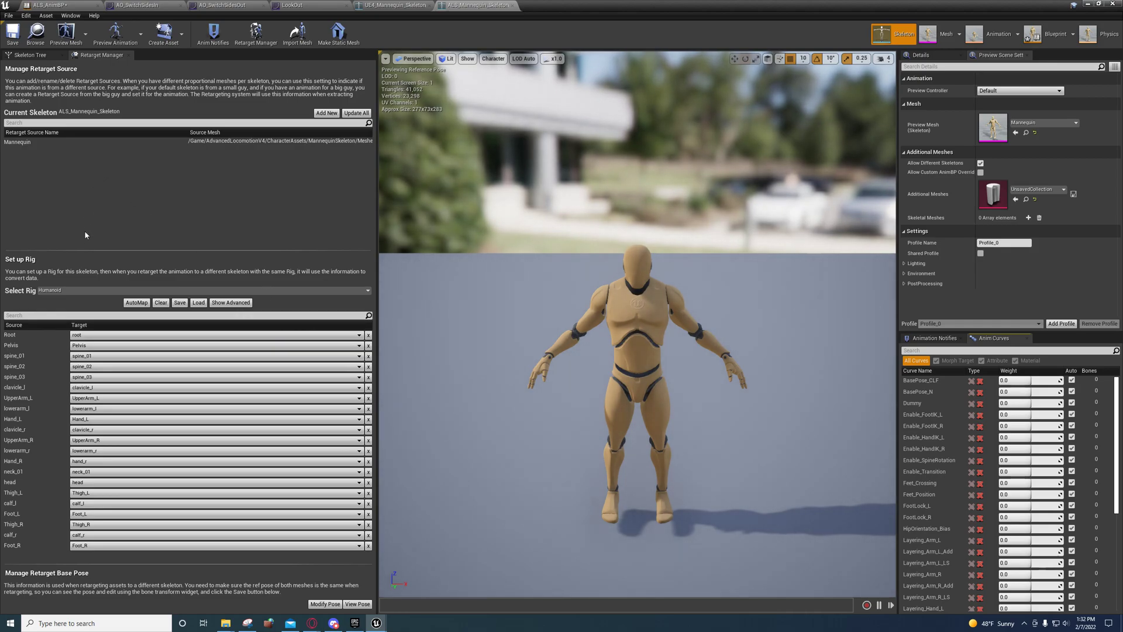
{"action": "left_click", "coordinate": [84, 290]}
{"action": "left_click", "coordinate": [73, 306]}
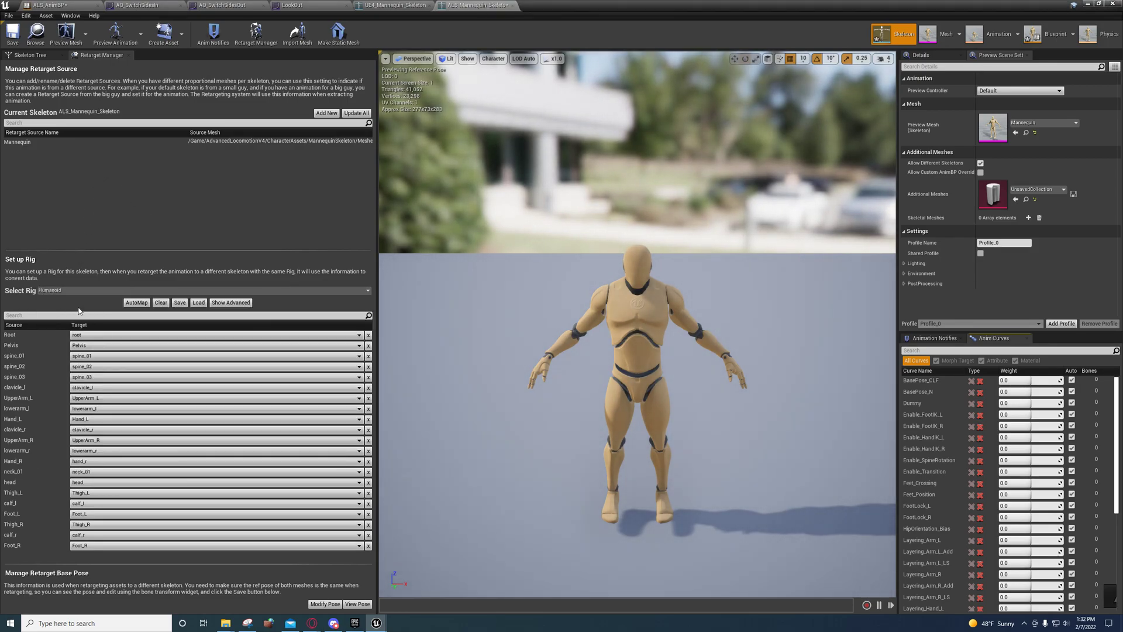
{"action": "left_click", "coordinate": [13, 32]}
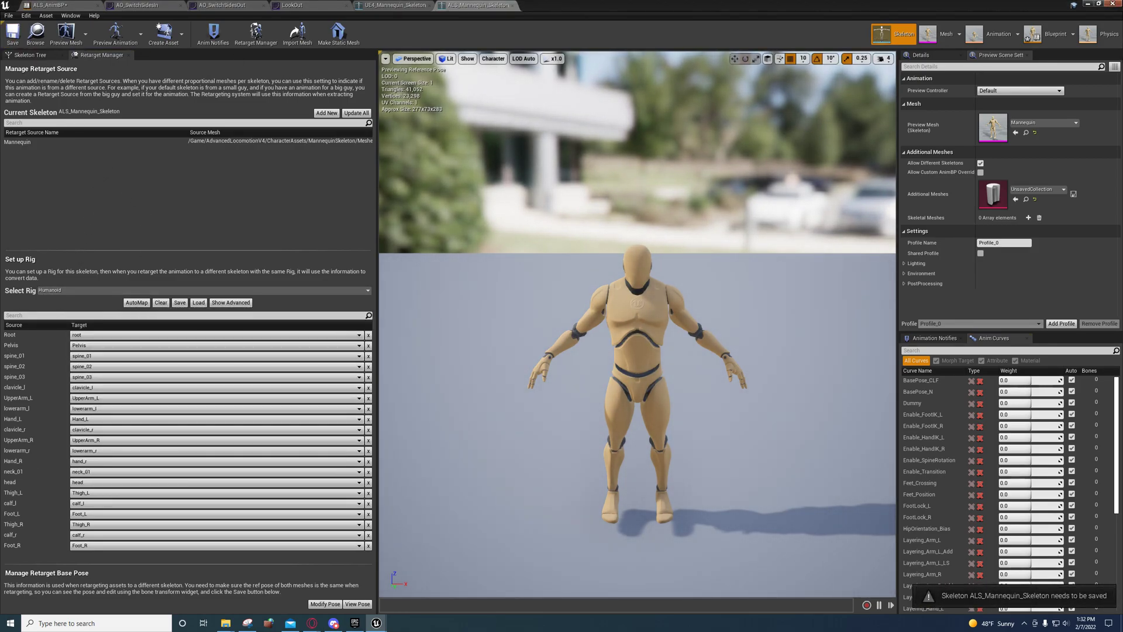
{"action": "left_click", "coordinate": [1100, 4]}
{"action": "left_click", "coordinate": [252, 488]}
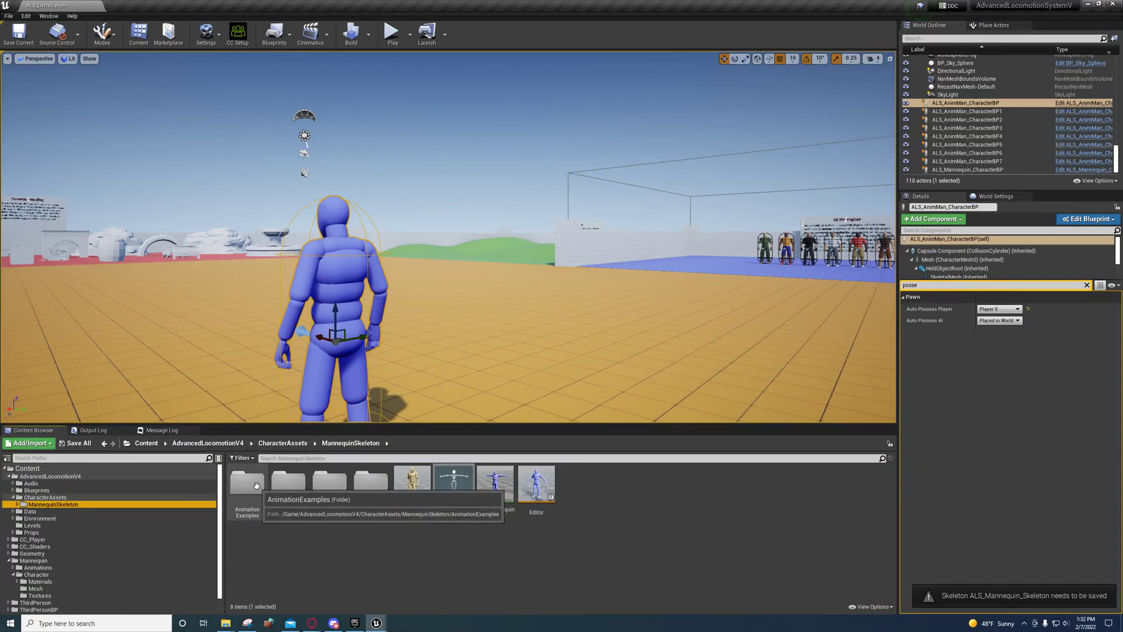
{"action": "double_click", "coordinate": [252, 488]}
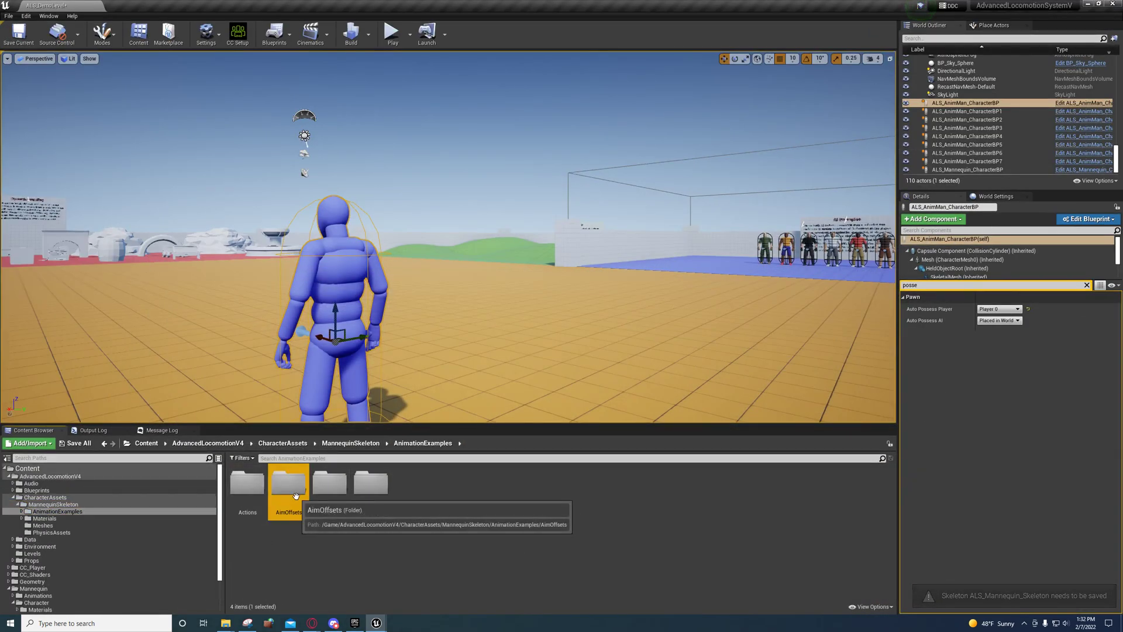
{"action": "double_click", "coordinate": [289, 484]}
{"action": "left_click", "coordinate": [251, 490]}
{"action": "left_click", "coordinate": [375, 480], "text": "shift"}
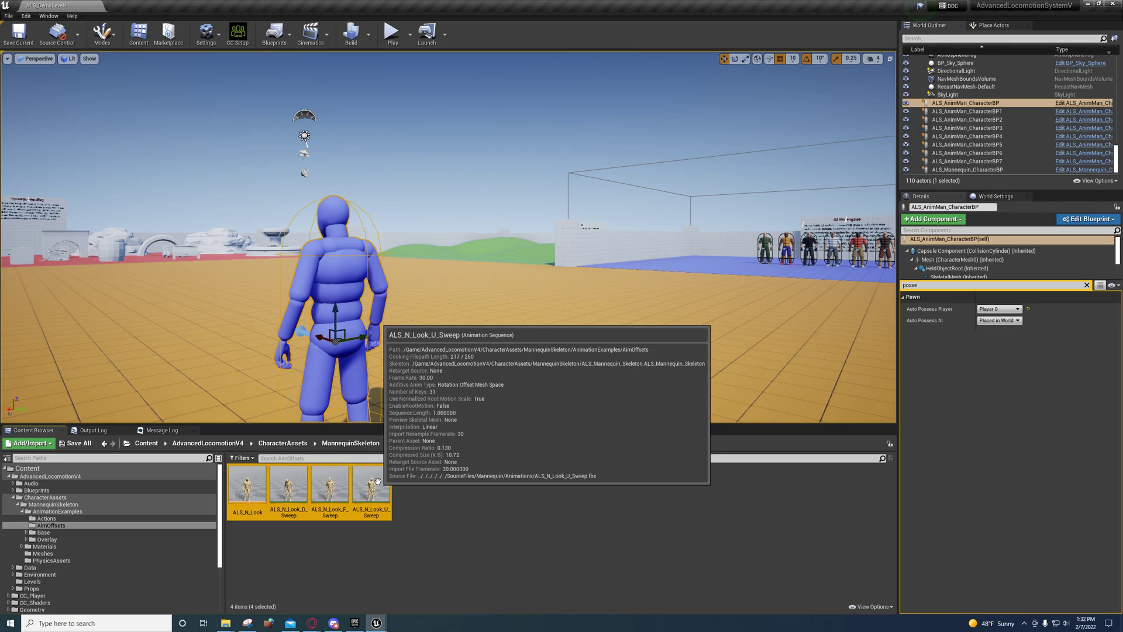
{"action": "right_click", "coordinate": [377, 480]}
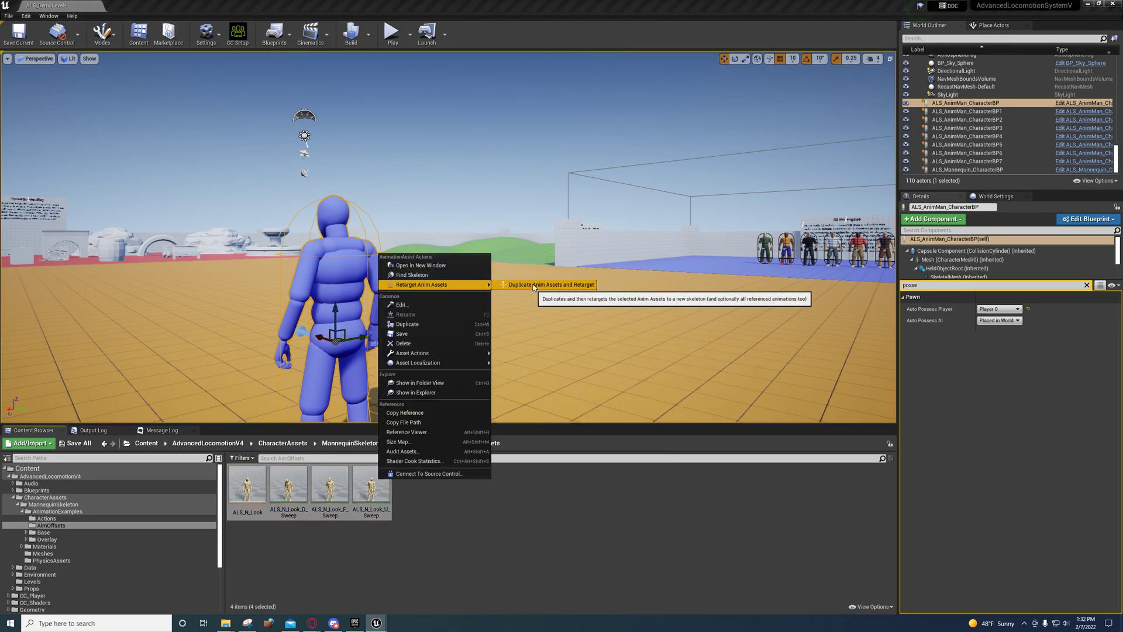
{"action": "left_click", "coordinate": [534, 286]}
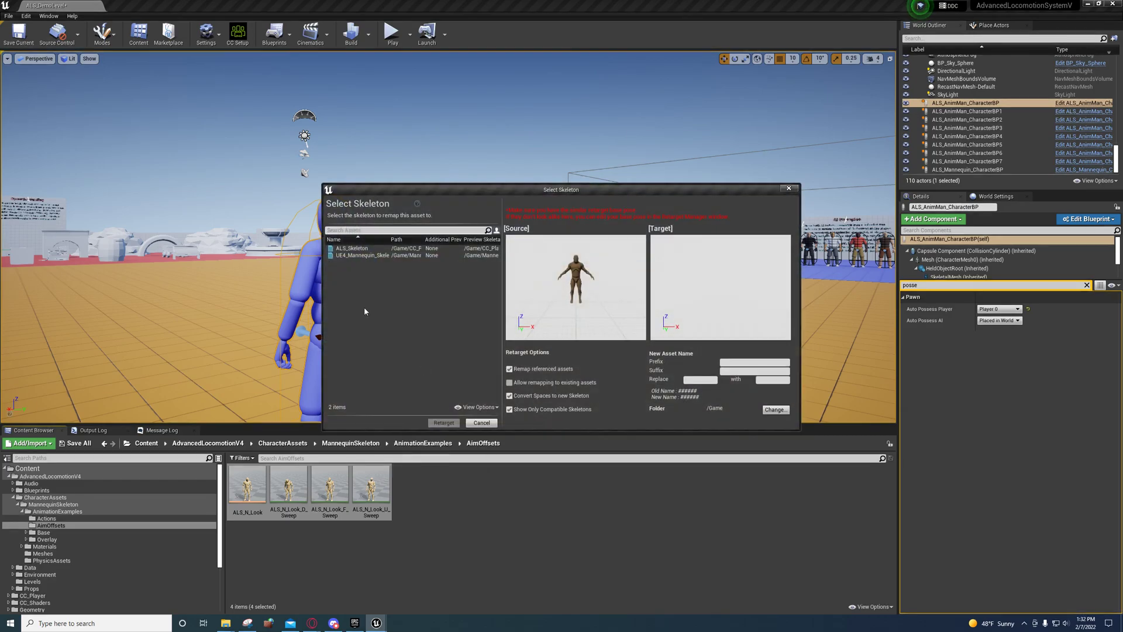
{"action": "left_click", "coordinate": [358, 256]}
{"action": "left_click", "coordinate": [774, 409]}
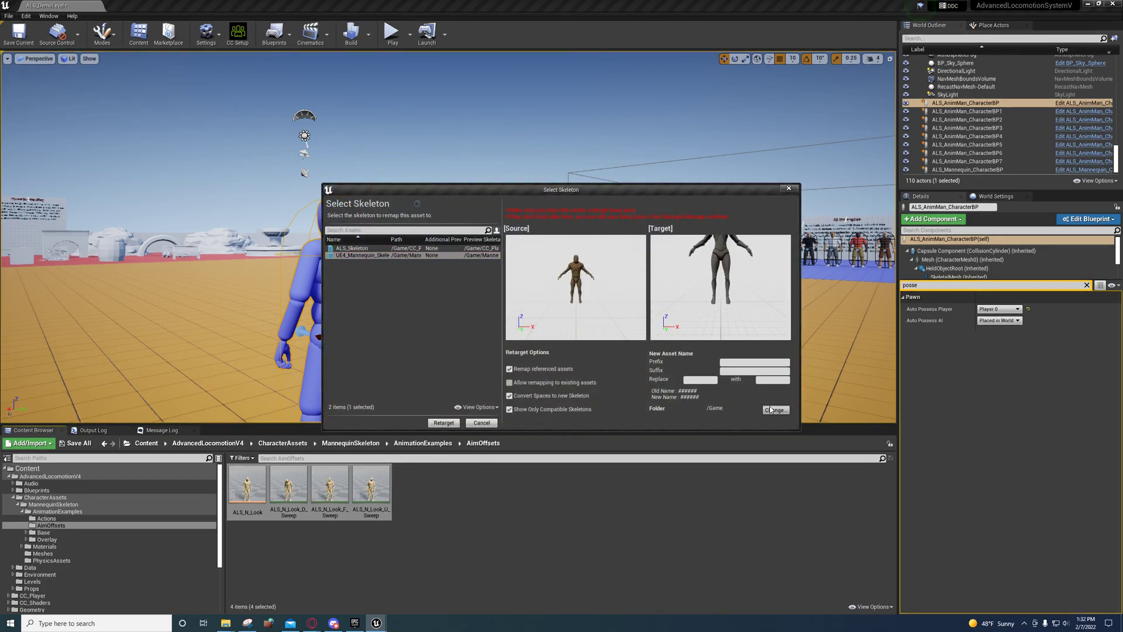
{"action": "left_click", "coordinate": [472, 280]}
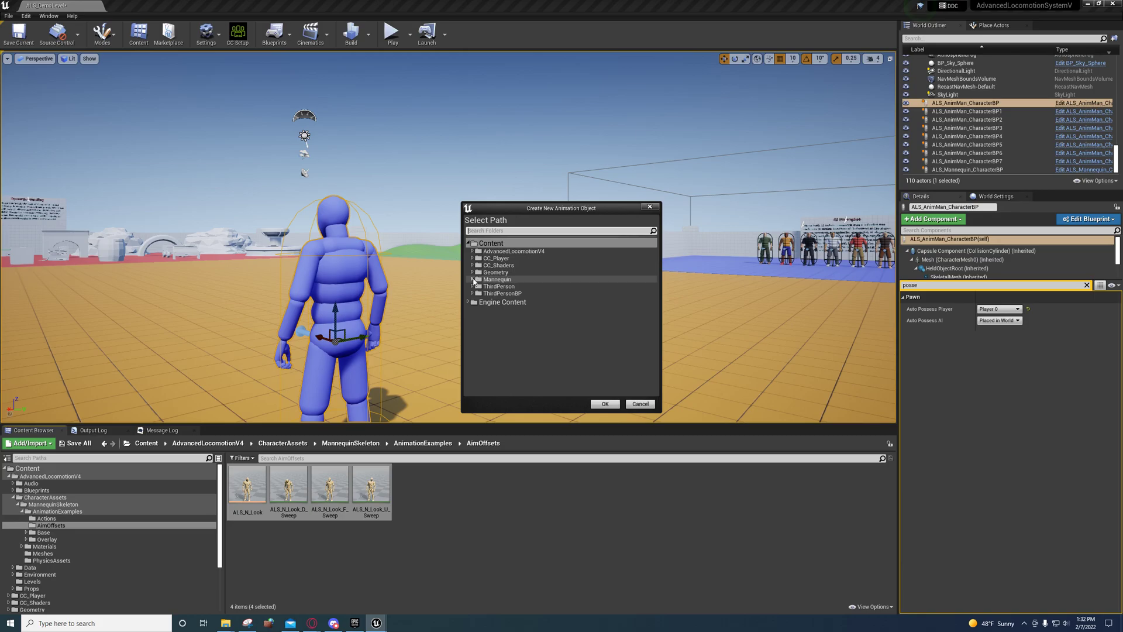
{"action": "left_click", "coordinate": [471, 286]}
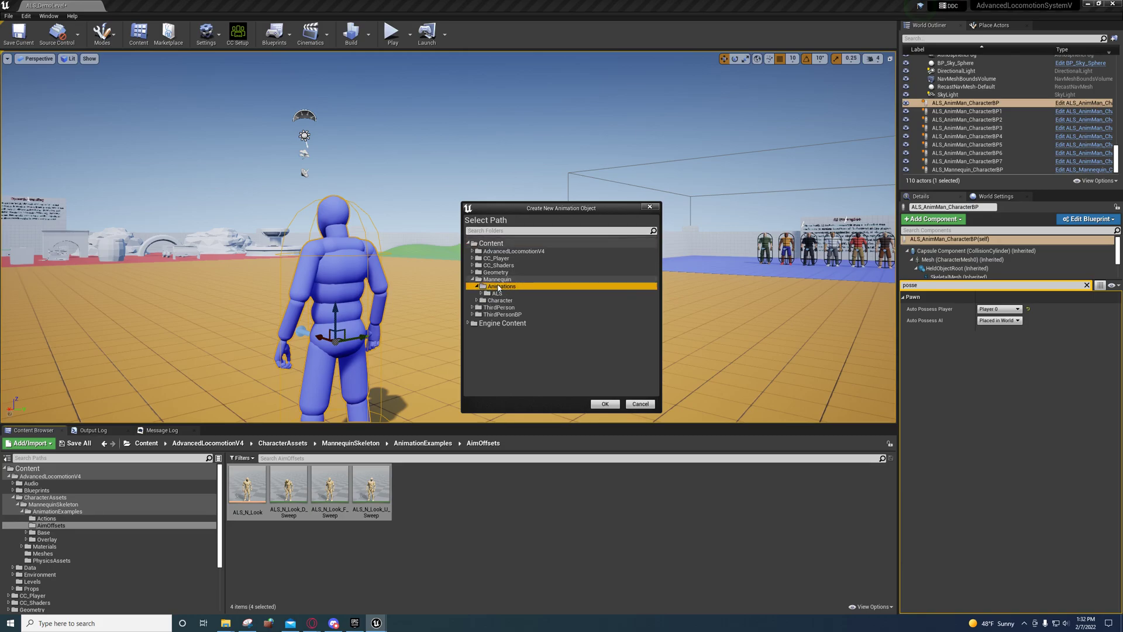
{"action": "left_click", "coordinate": [488, 294]}
{"action": "left_click", "coordinate": [482, 294]}
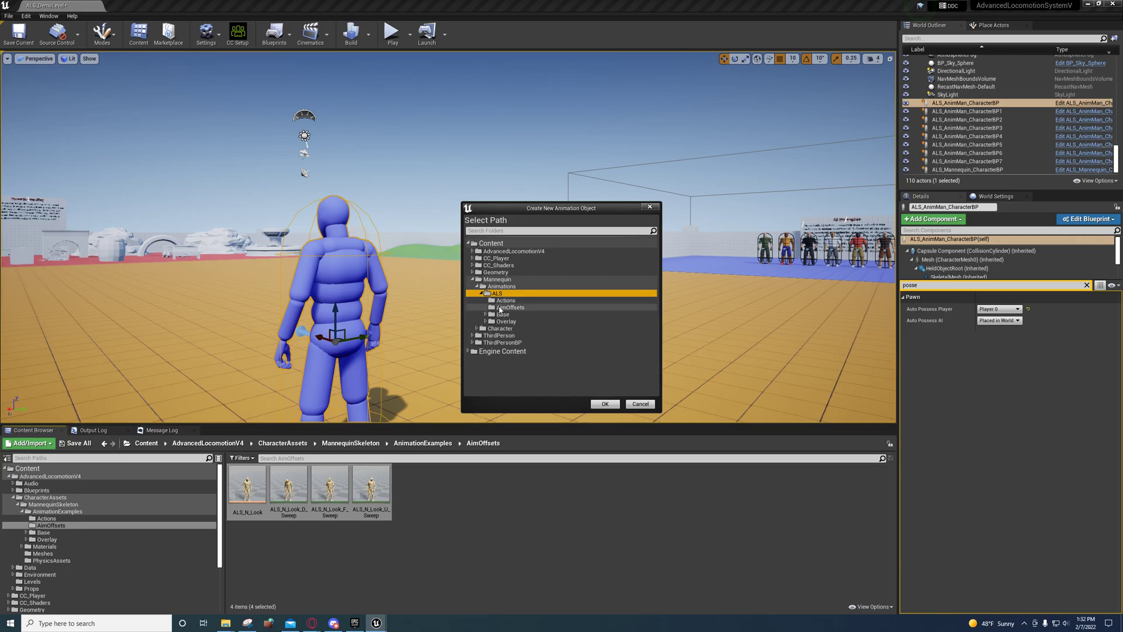
{"action": "left_click", "coordinate": [504, 308]}
{"action": "left_click", "coordinate": [606, 405]}
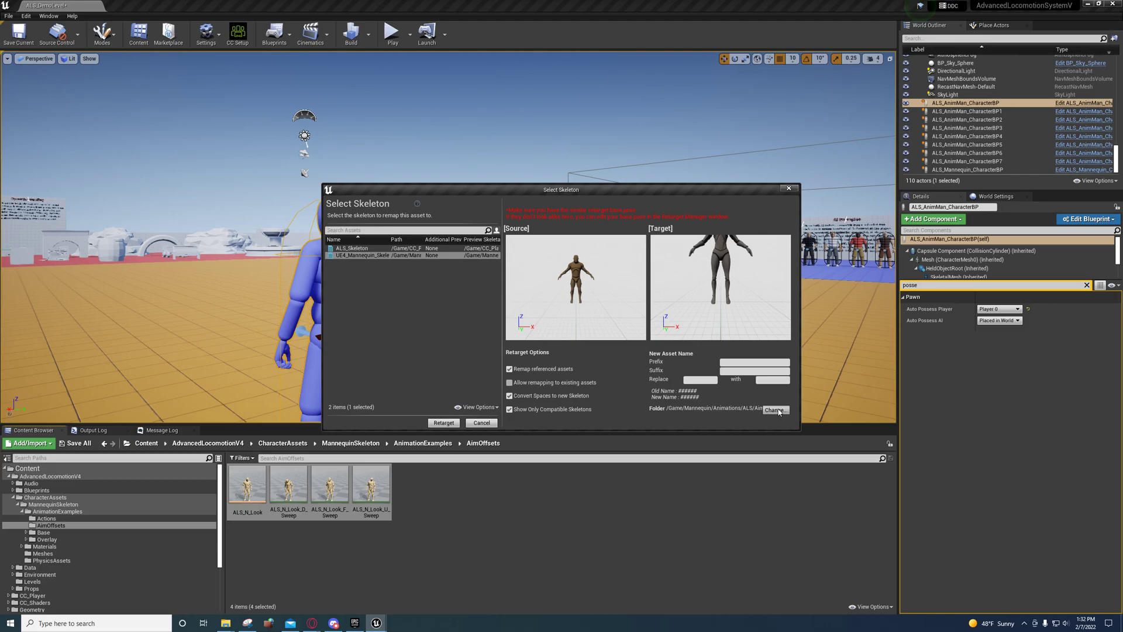
{"action": "left_click", "coordinate": [776, 410]}
{"action": "left_click", "coordinate": [497, 265]}
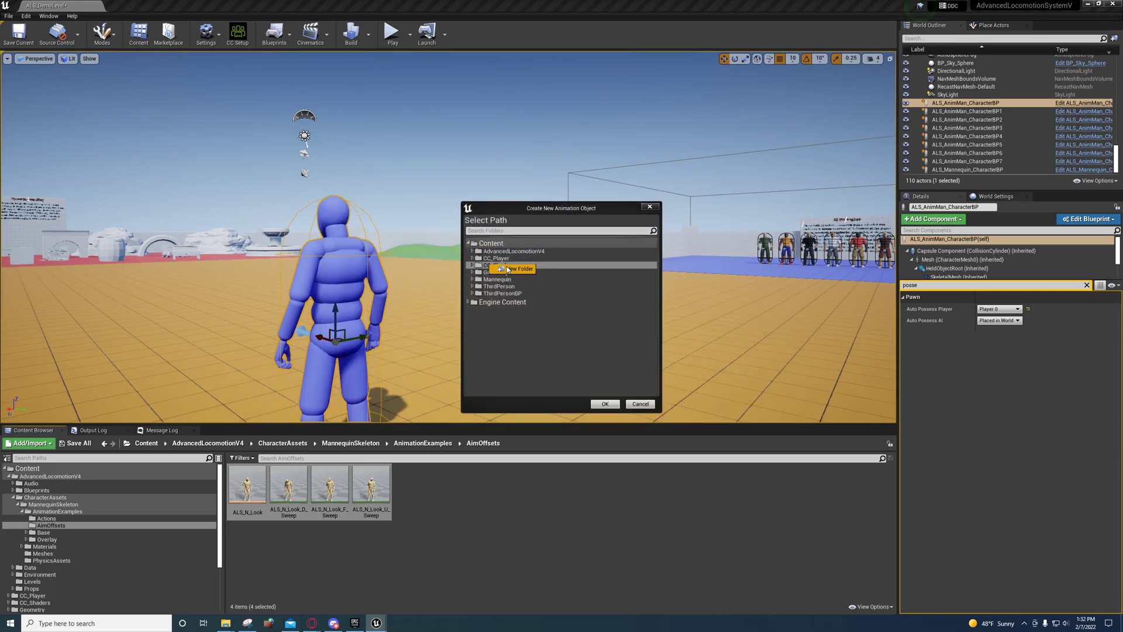
{"action": "left_click", "coordinate": [638, 405]}
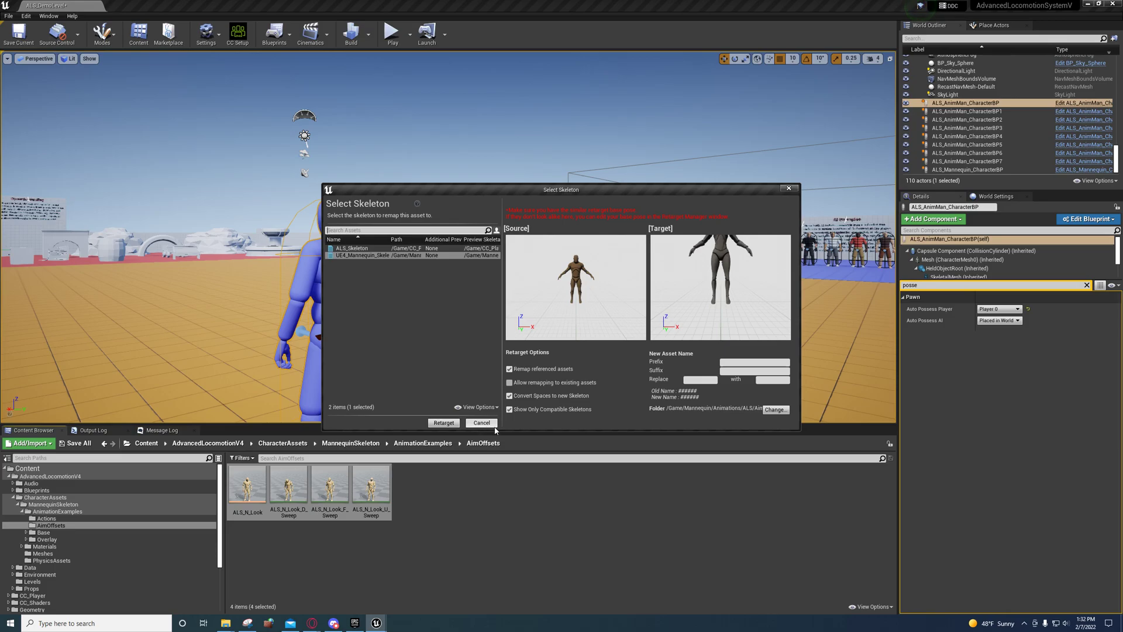
{"action": "left_click", "coordinate": [481, 423]}
{"action": "scroll", "coordinate": [120, 553], "scroll_direction": "down", "scroll_amount": 3}
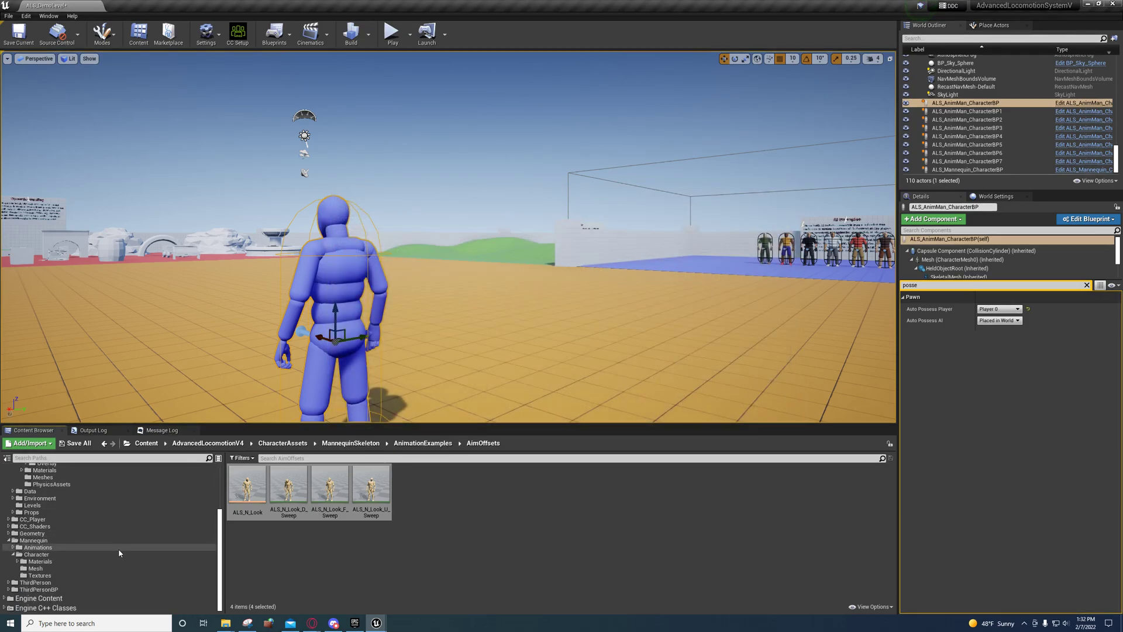
Open Mannequin/Animations/ALS/AimOffsets and select all four AimOffset assets
{"action": "left_click", "coordinate": [70, 547]}
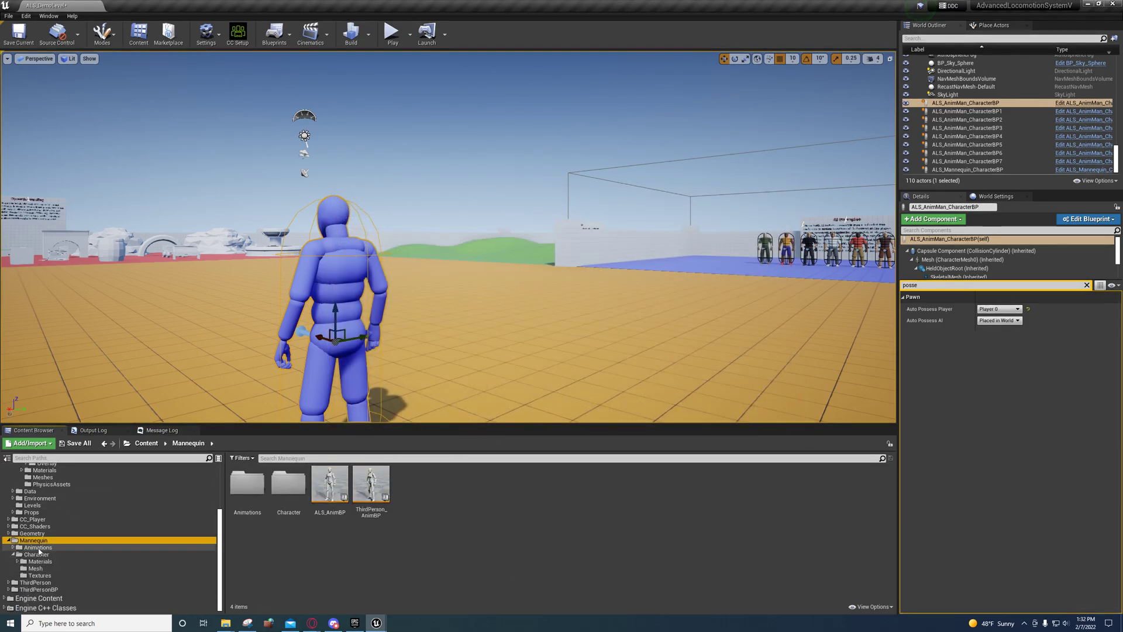
{"action": "double_click", "coordinate": [248, 484]}
{"action": "double_click", "coordinate": [289, 484]}
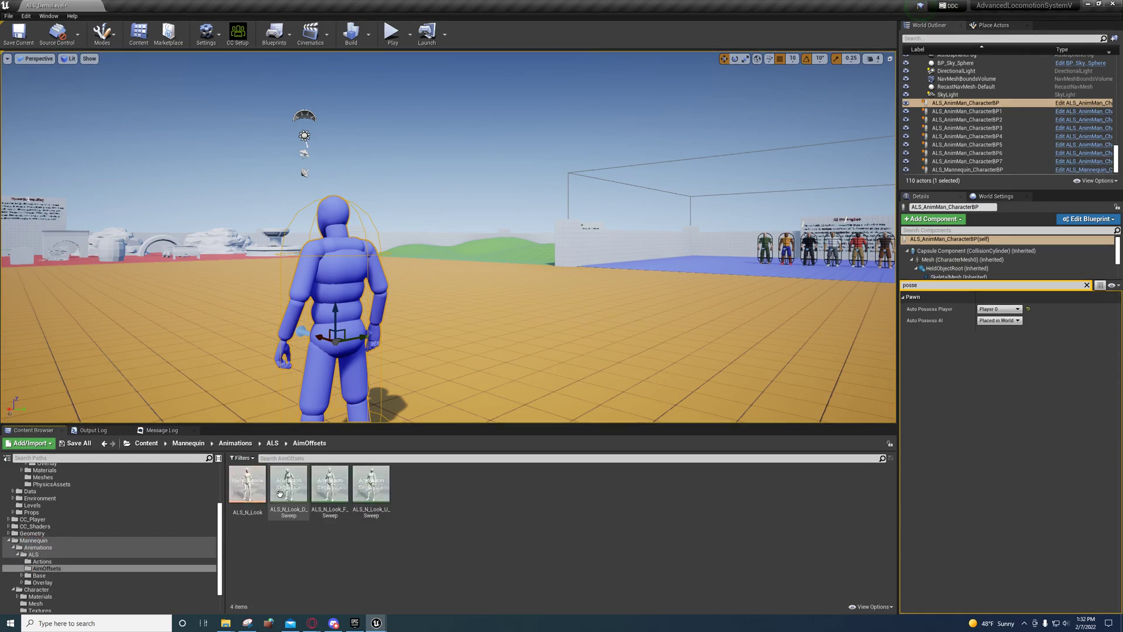
{"action": "left_click", "coordinate": [249, 485]}
{"action": "key", "text": "ctrl+a"}
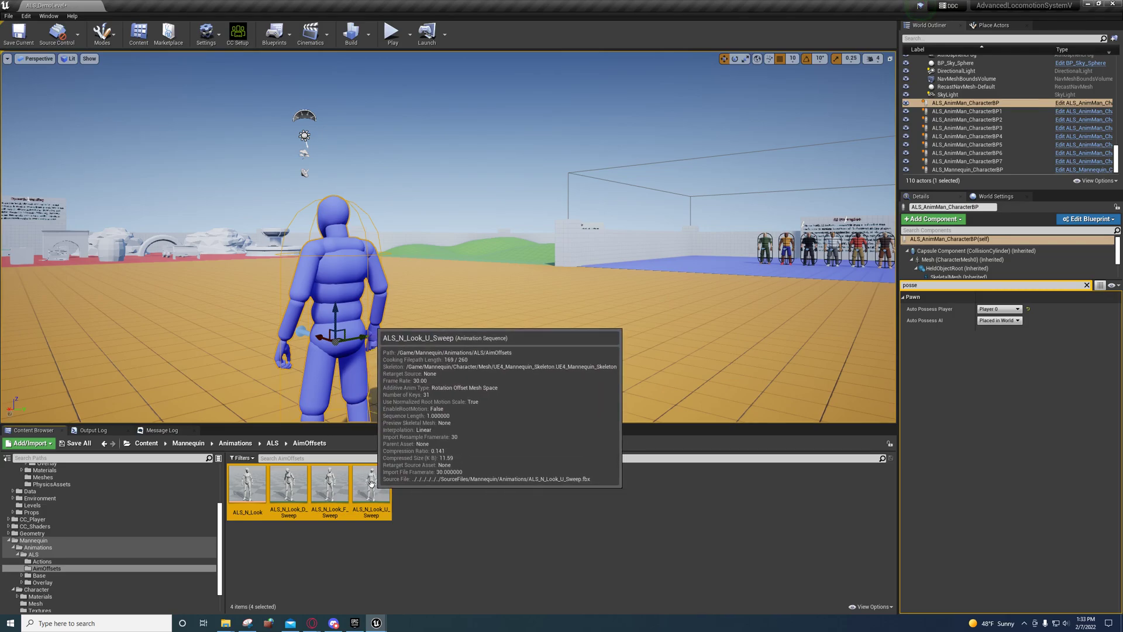
Run Asset Actions > Migrate on the selected AimOffset assets
{"action": "mouse_move", "coordinate": [377, 623]}
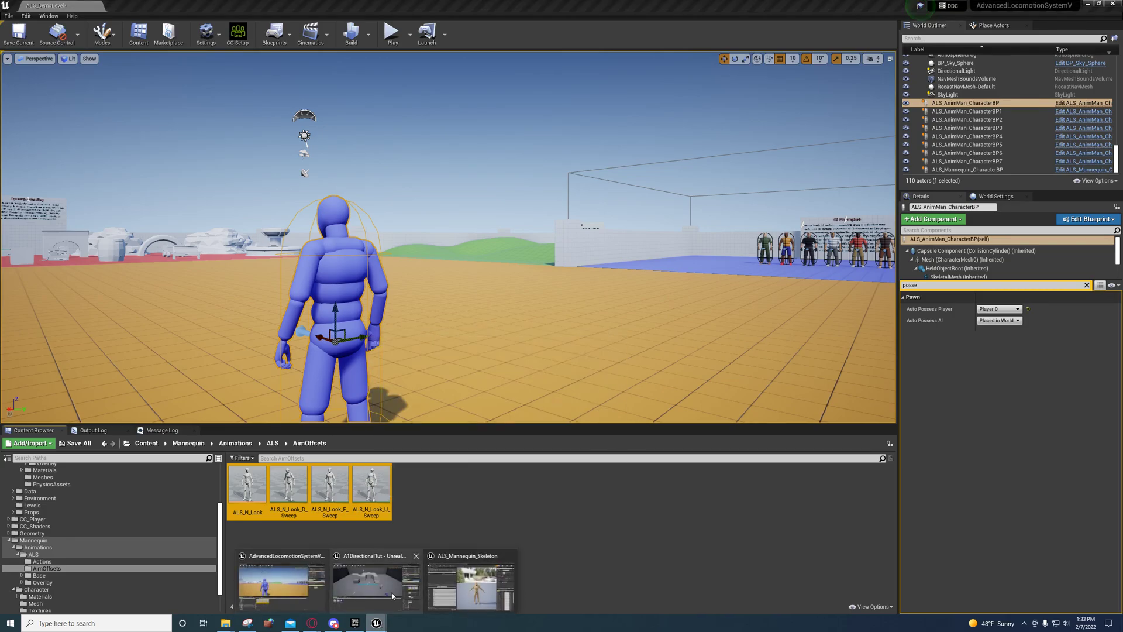
{"action": "left_click", "coordinate": [387, 592]}
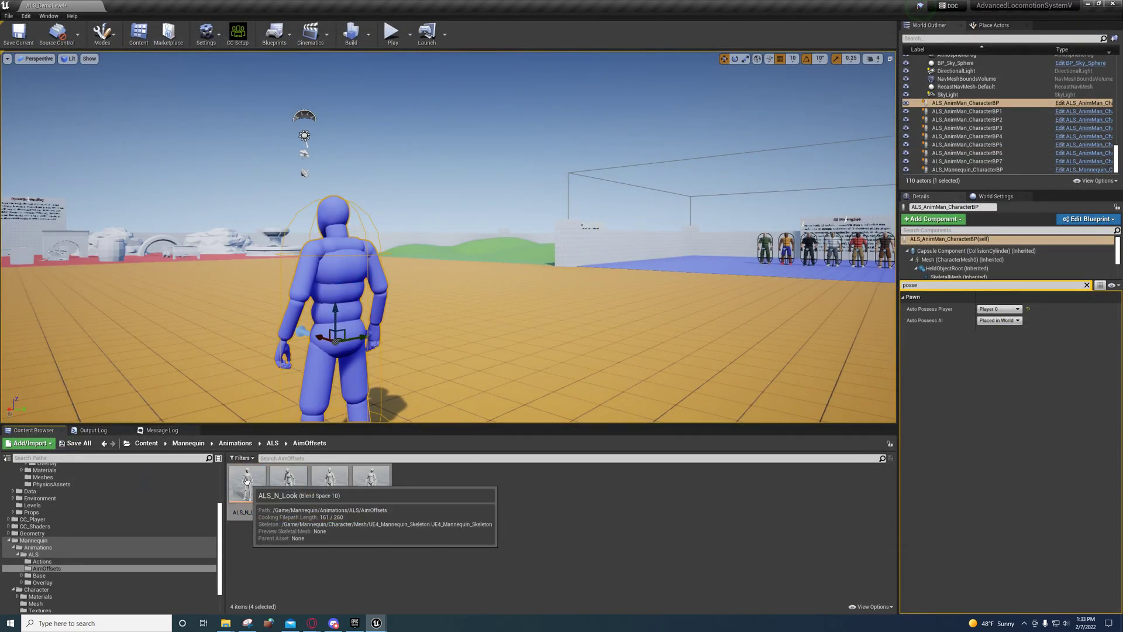
{"action": "right_click", "coordinate": [253, 495]}
{"action": "mouse_move", "coordinate": [338, 292]}
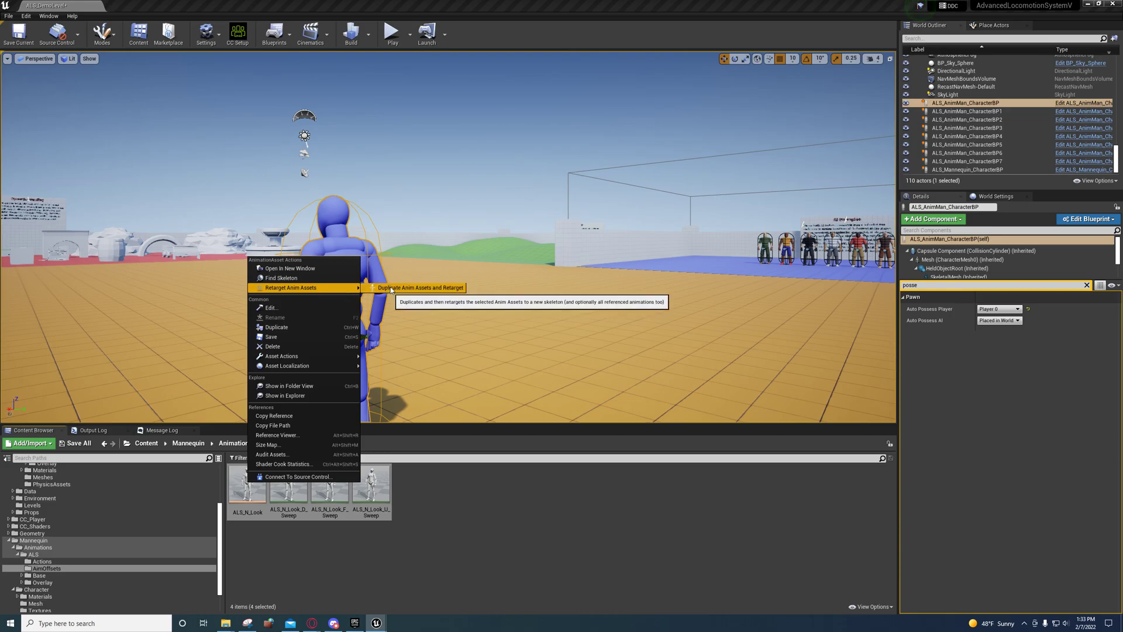
{"action": "mouse_move", "coordinate": [292, 360]}
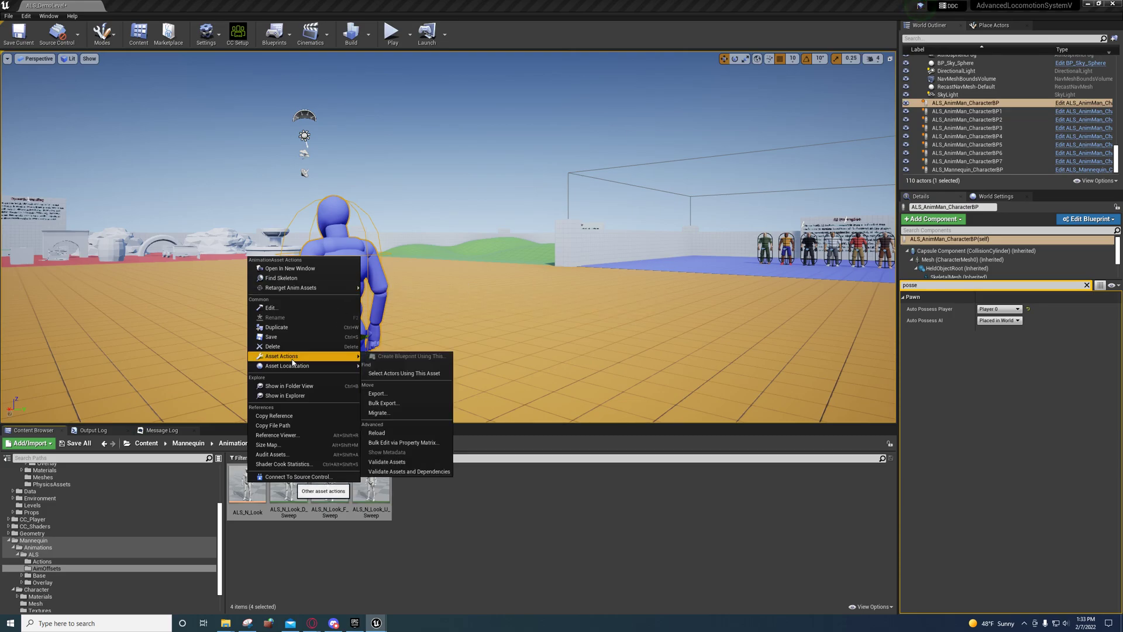
{"action": "left_click", "coordinate": [381, 413]}
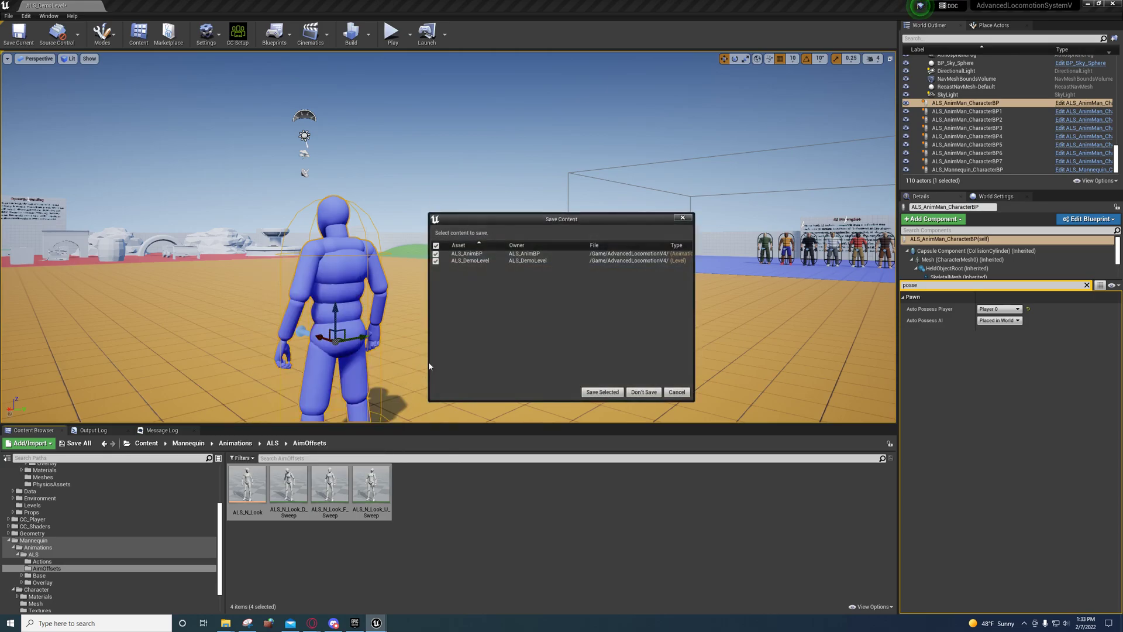
Save ALS_AnimBP and ALS_DemoLevel, then migrate the AimOffsets into A1DirectionalTut\Content, overwriting all
{"action": "left_click", "coordinate": [603, 393]}
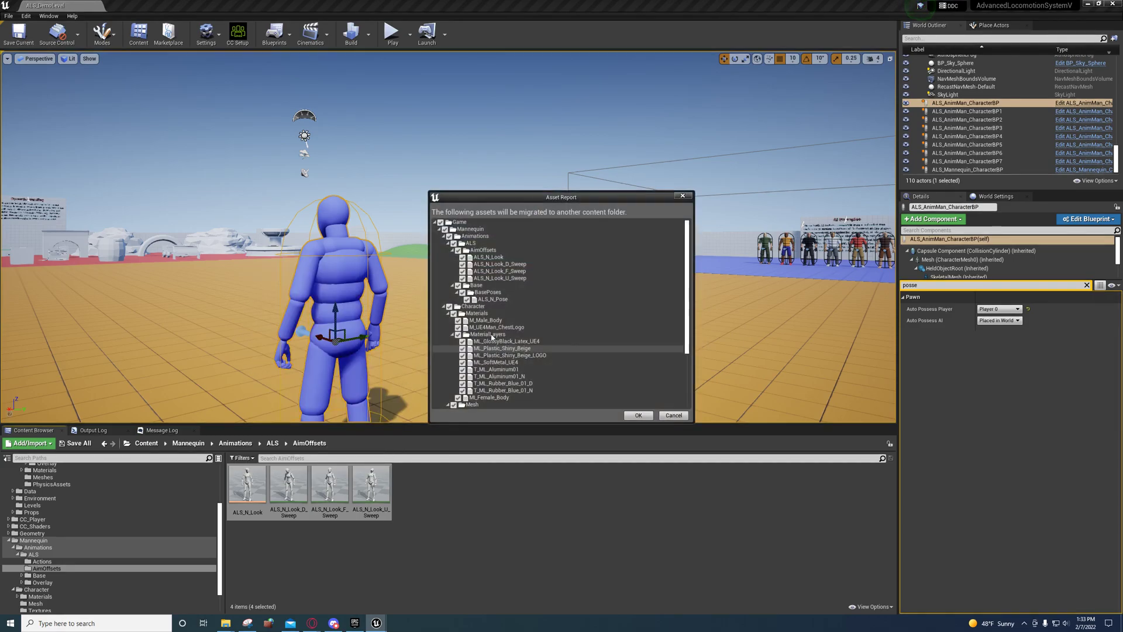
{"action": "left_click", "coordinate": [638, 415]}
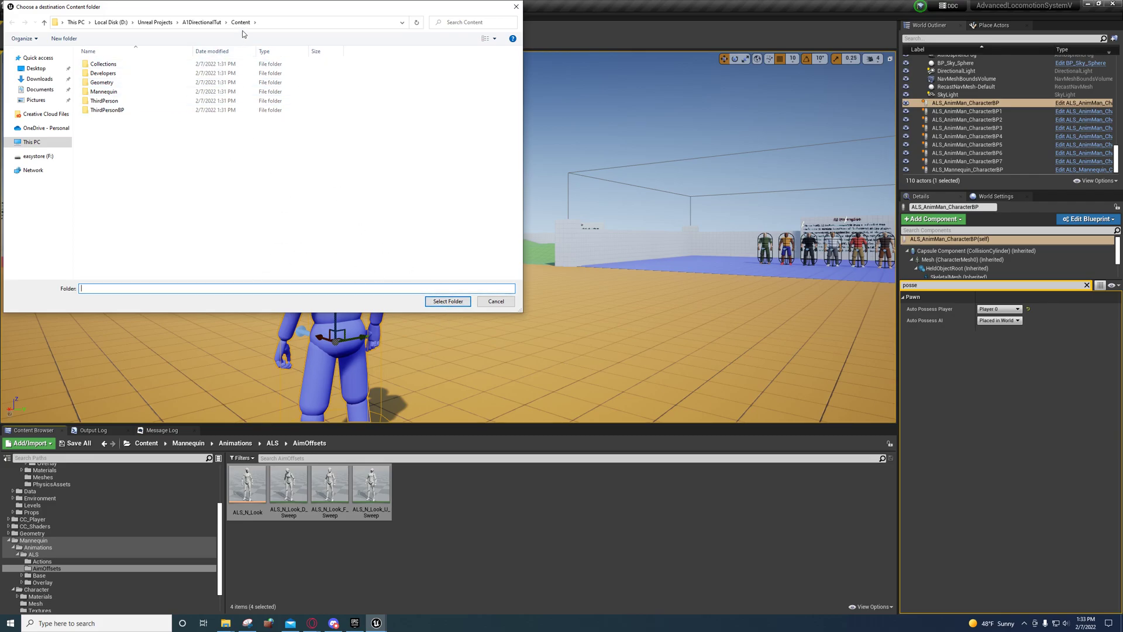
{"action": "left_click", "coordinate": [448, 302]}
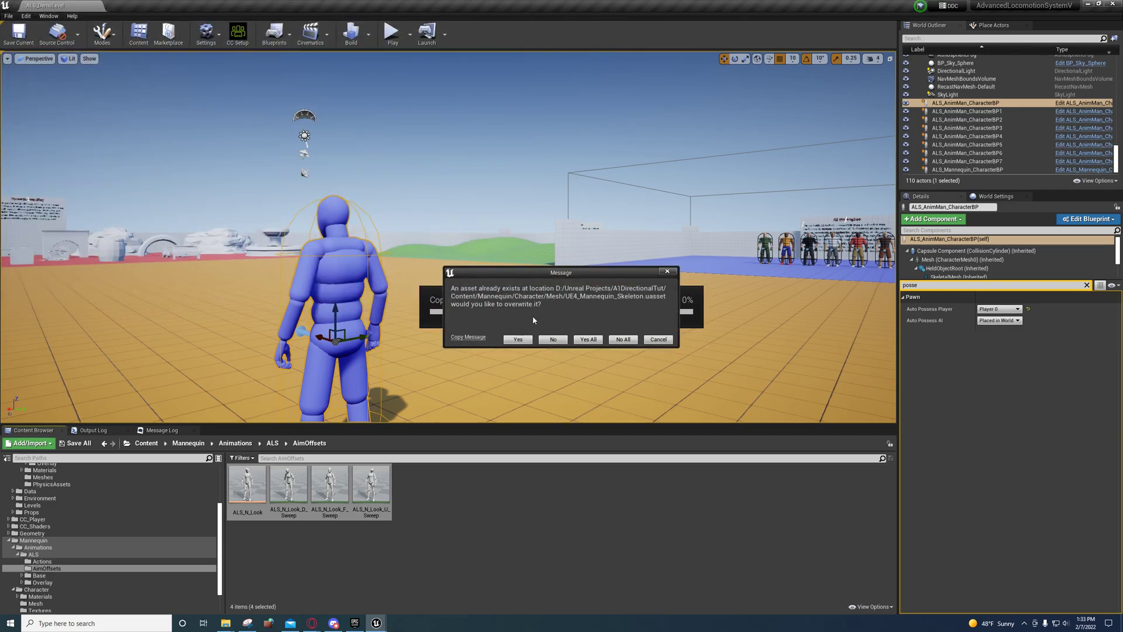
{"action": "left_click", "coordinate": [587, 339]}
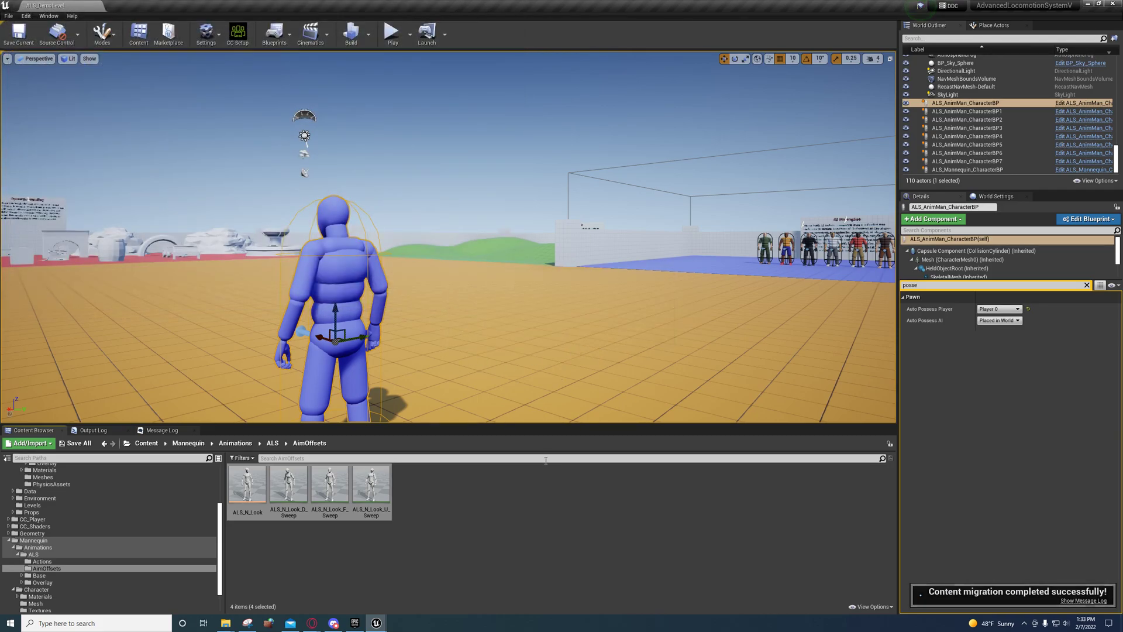
{"action": "left_click", "coordinate": [1086, 4]}
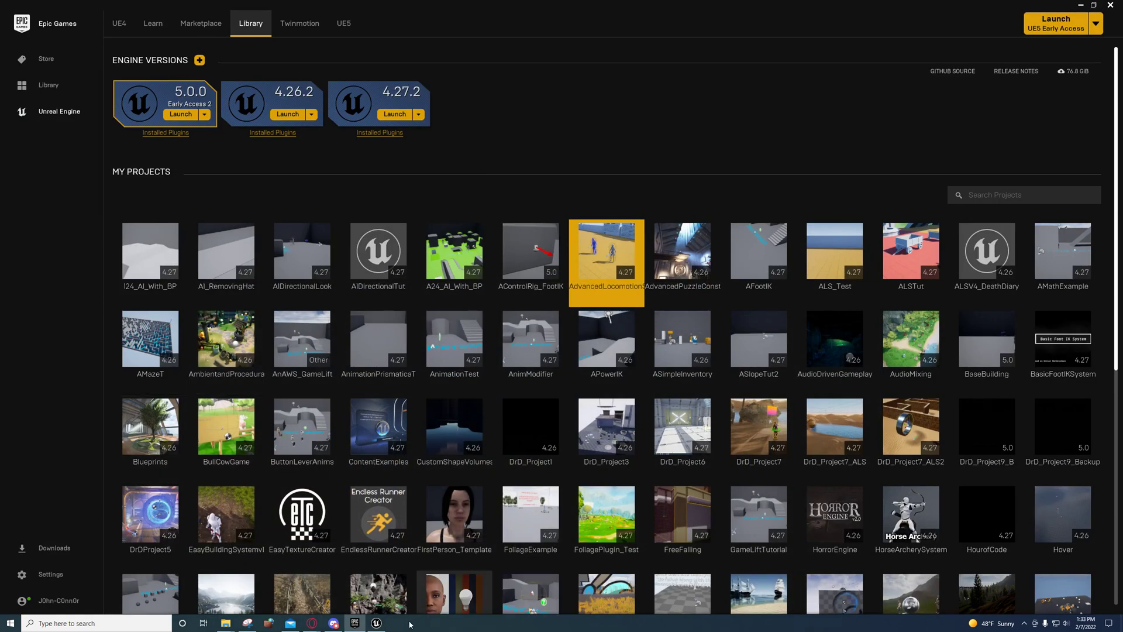
Get from the ALS editor back to the Launcher and launch the A1DirectionalTut project
{"action": "left_click", "coordinate": [375, 624]}
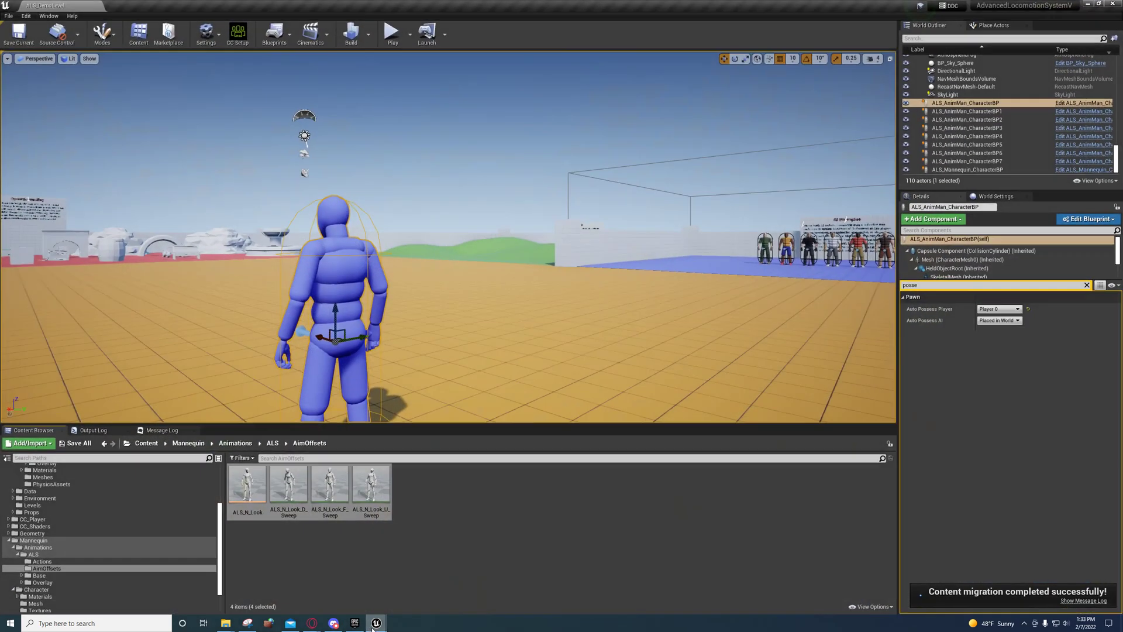
{"action": "left_click", "coordinate": [1088, 3]}
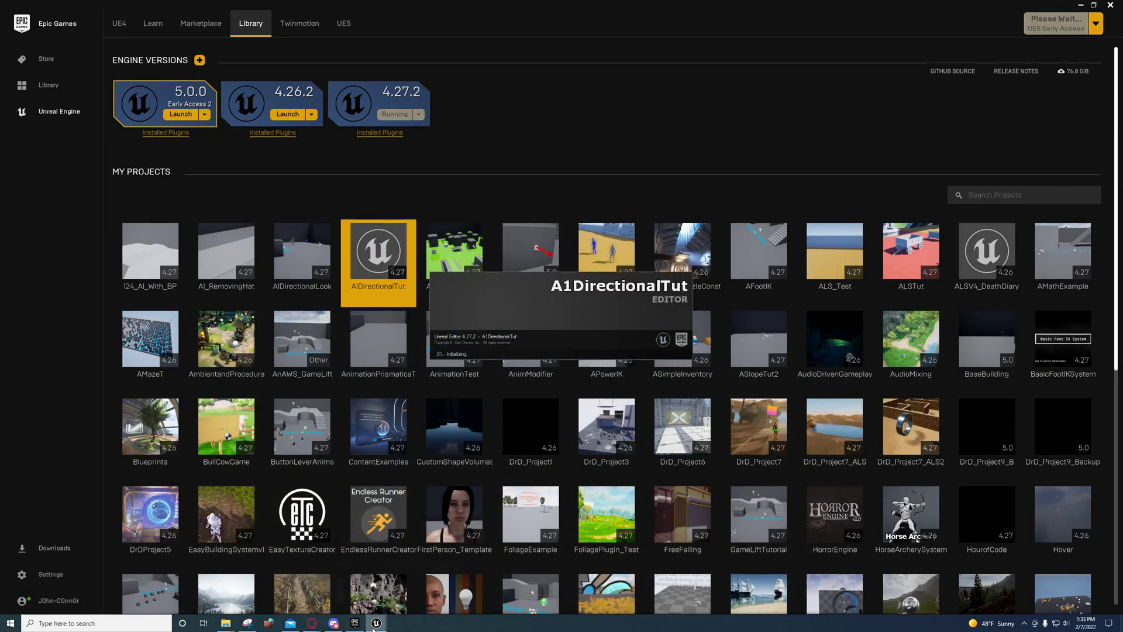
{"action": "mouse_move", "coordinate": [375, 626]}
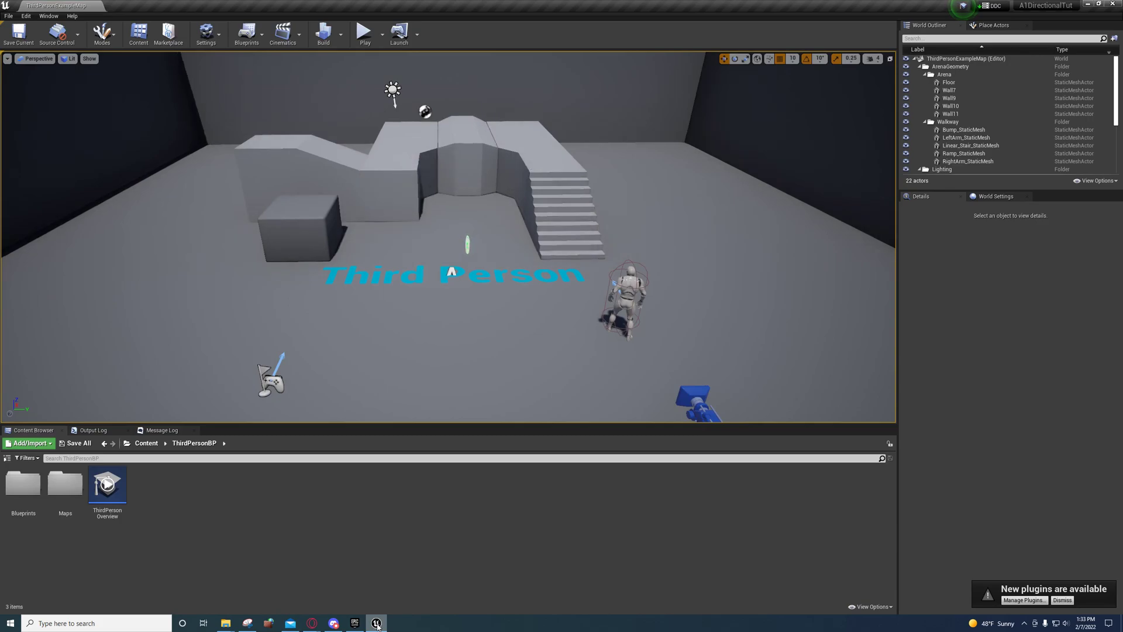
Browse the new project's Content folder tree into ThirdPersonBP/Blueprints
{"action": "left_click", "coordinate": [7, 457]}
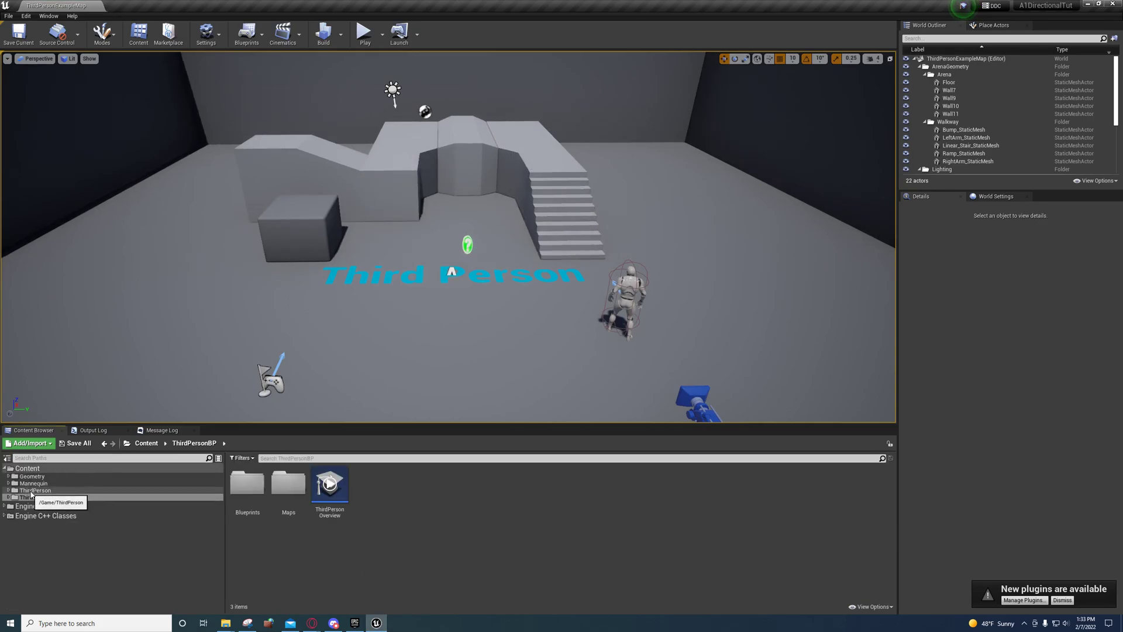
{"action": "left_click", "coordinate": [27, 468]}
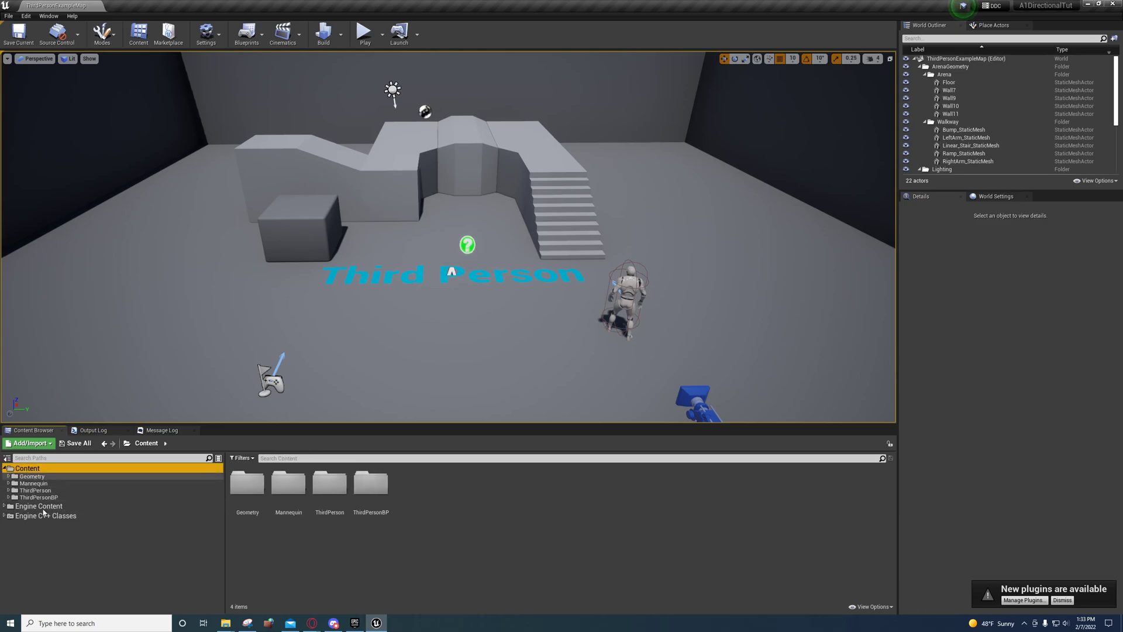
{"action": "left_click", "coordinate": [37, 498]}
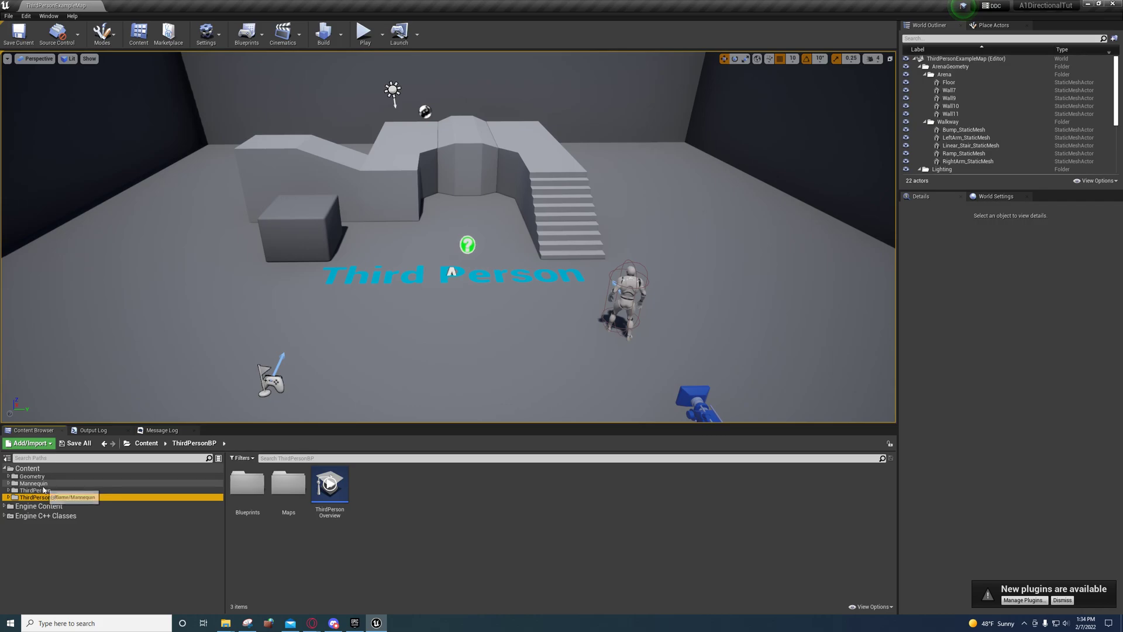
{"action": "left_click", "coordinate": [43, 486]}
{"action": "left_click", "coordinate": [44, 491]}
{"action": "left_click", "coordinate": [43, 498]}
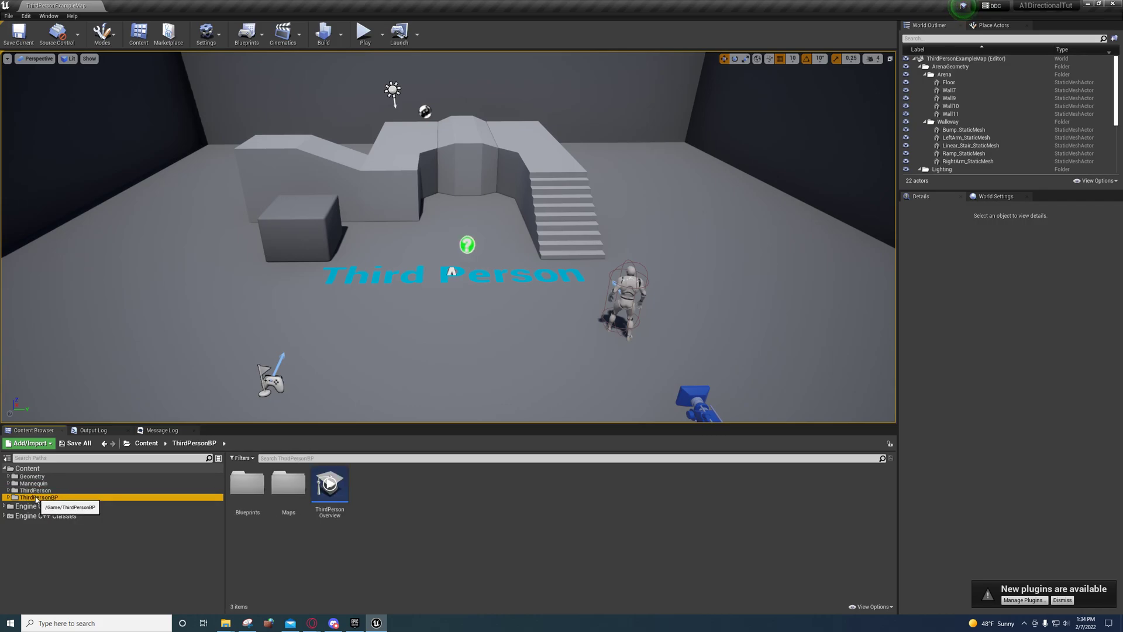
{"action": "double_click", "coordinate": [247, 487]}
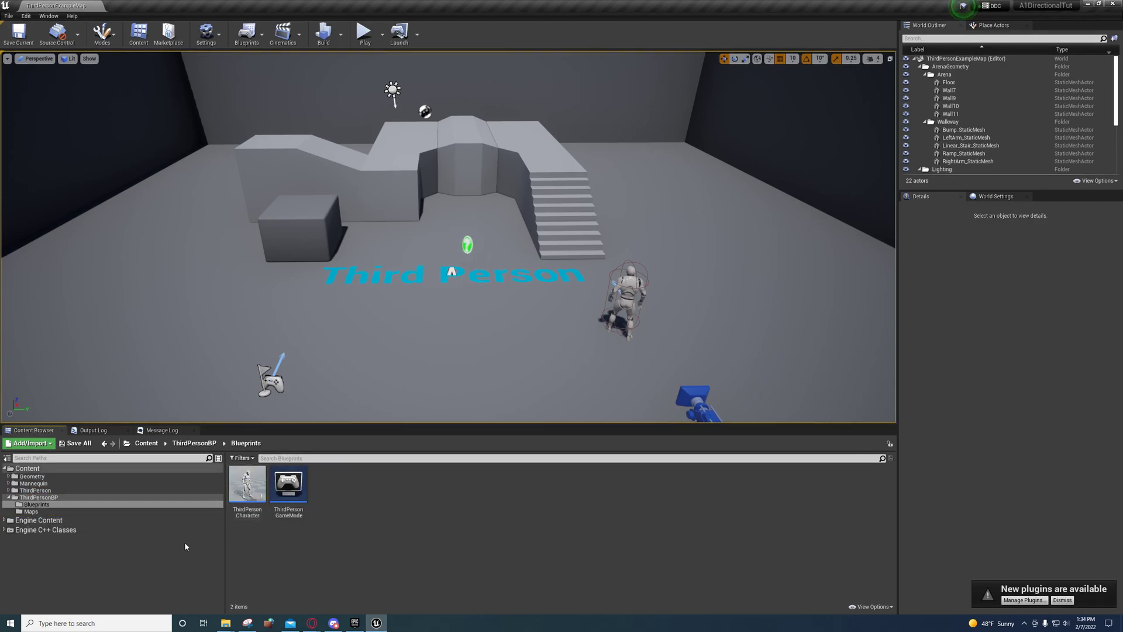
Verify the migrated animations in Mannequin/Animations/ALS/AimOffsets, then return to ThirdPersonBP/Blueprints
{"action": "left_click", "coordinate": [27, 484]}
{"action": "double_click", "coordinate": [248, 485]}
{"action": "double_click", "coordinate": [250, 486]}
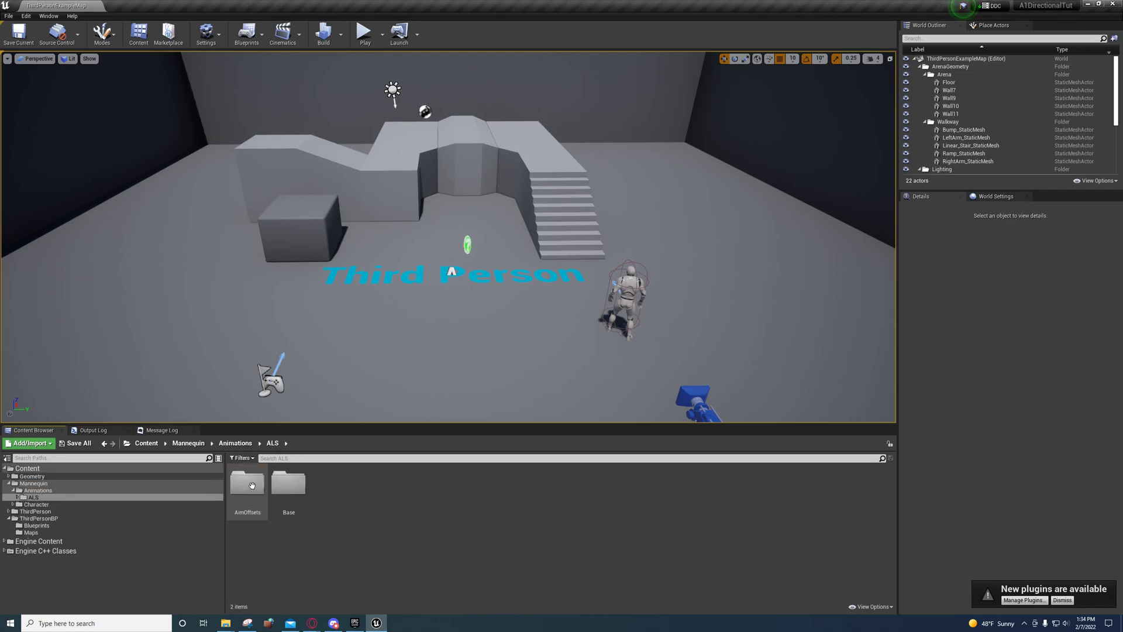
{"action": "double_click", "coordinate": [253, 486]}
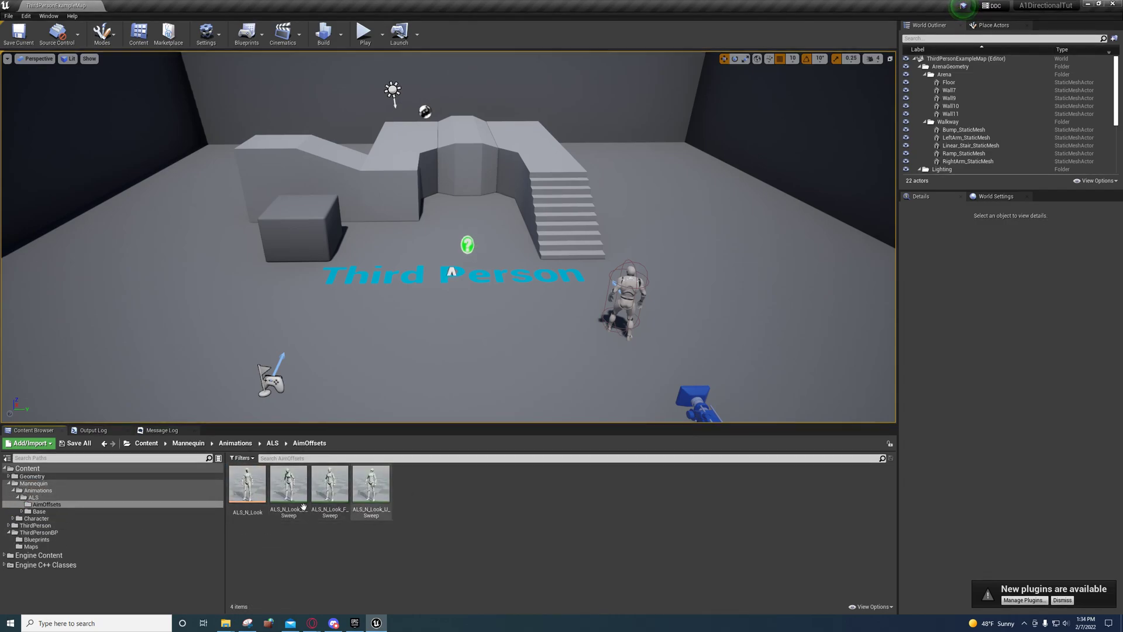
{"action": "left_click", "coordinate": [36, 539]}
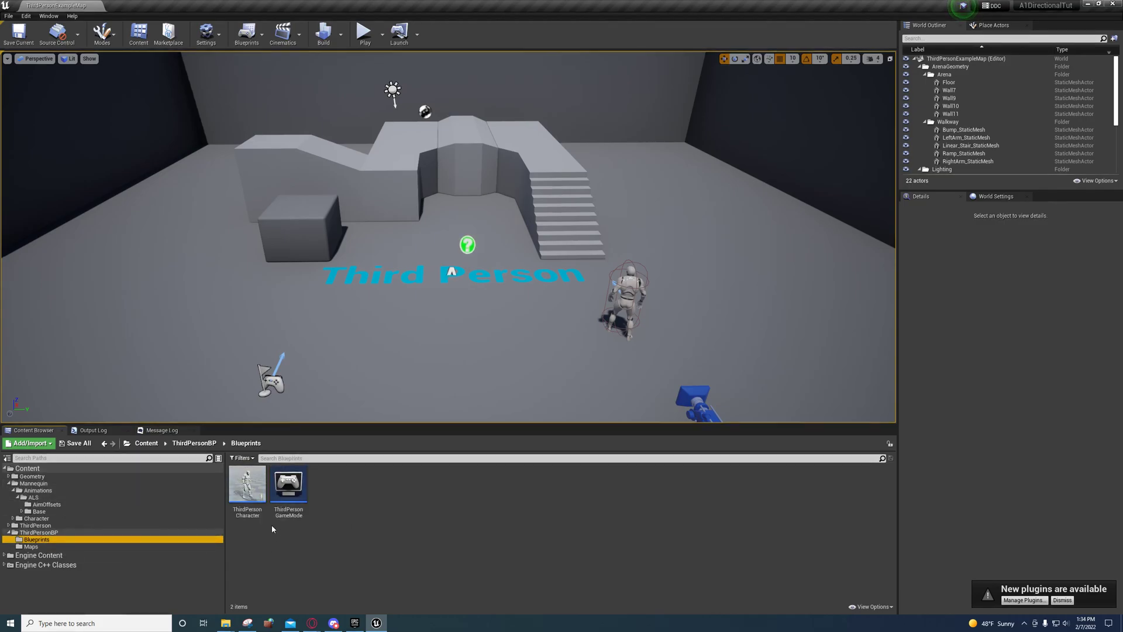
Create a Blueprint Interface asset called BP_CharInfo beside ThirdPersonCharacter and ThirdPersonGameMode
{"action": "right_click", "coordinate": [373, 474]}
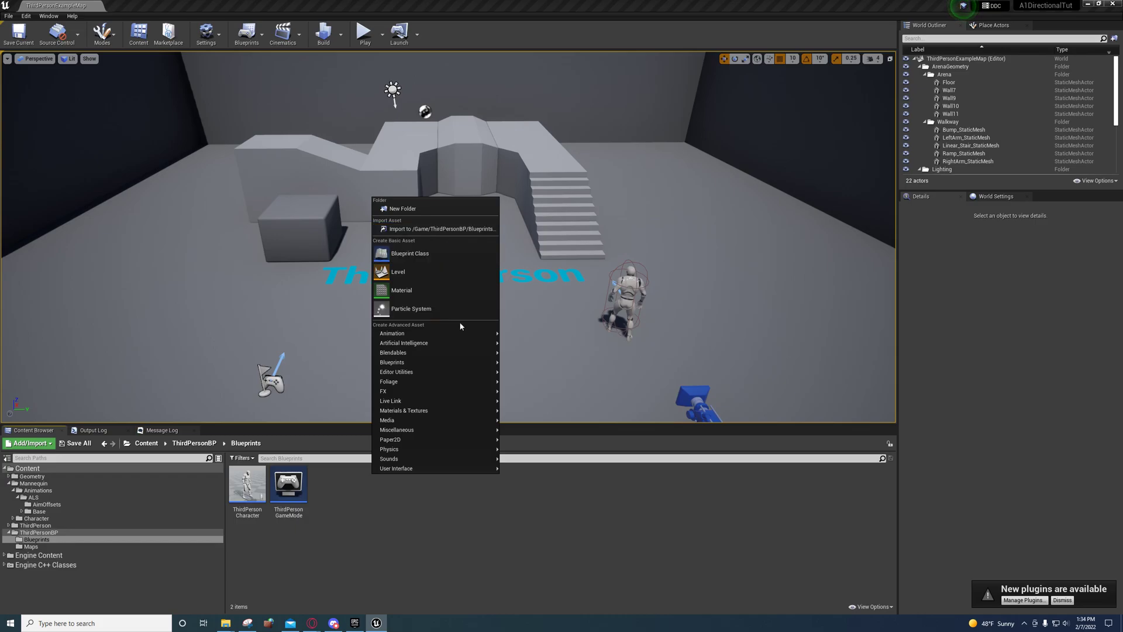
{"action": "mouse_move", "coordinate": [436, 362]}
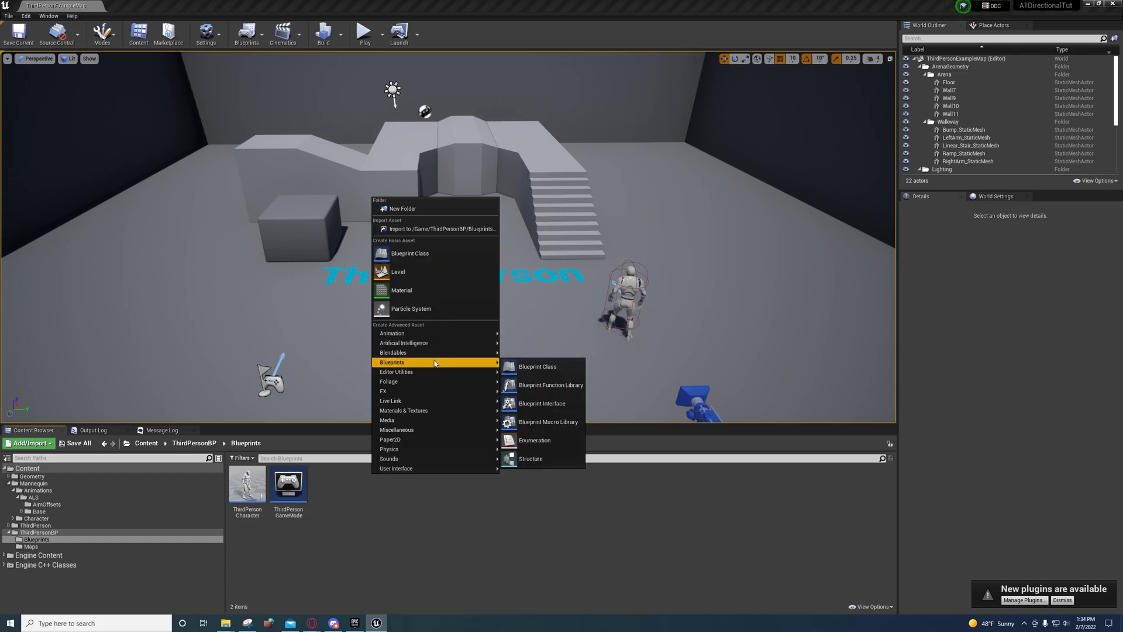
{"action": "left_click", "coordinate": [561, 402]}
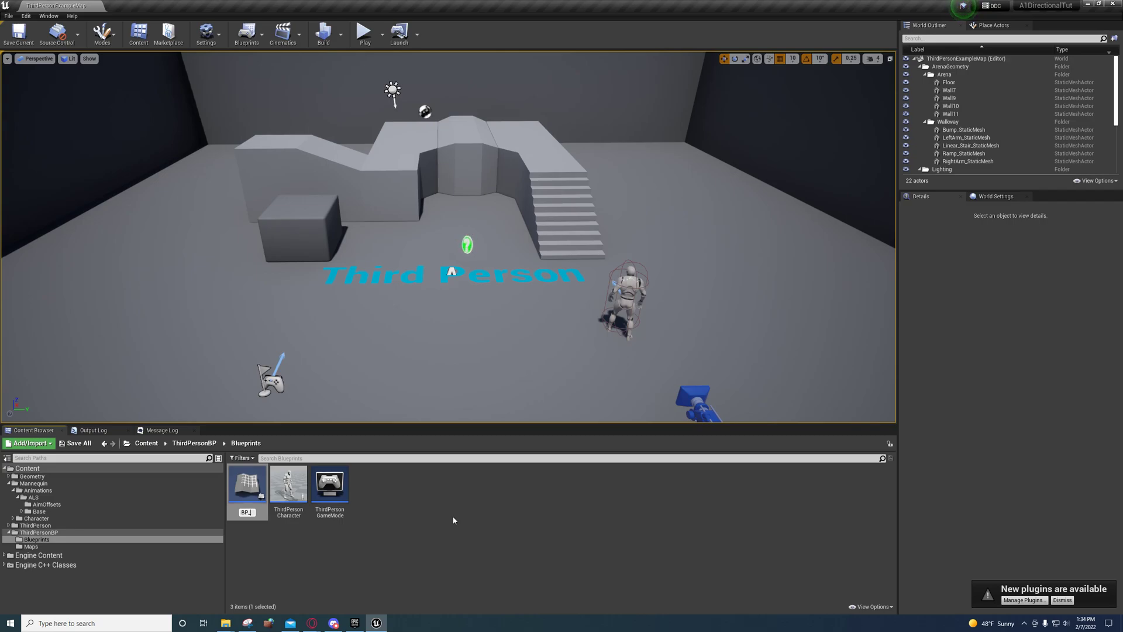
{"action": "type", "text": "BP_CharInfo"}
{"action": "key", "text": "Return"}
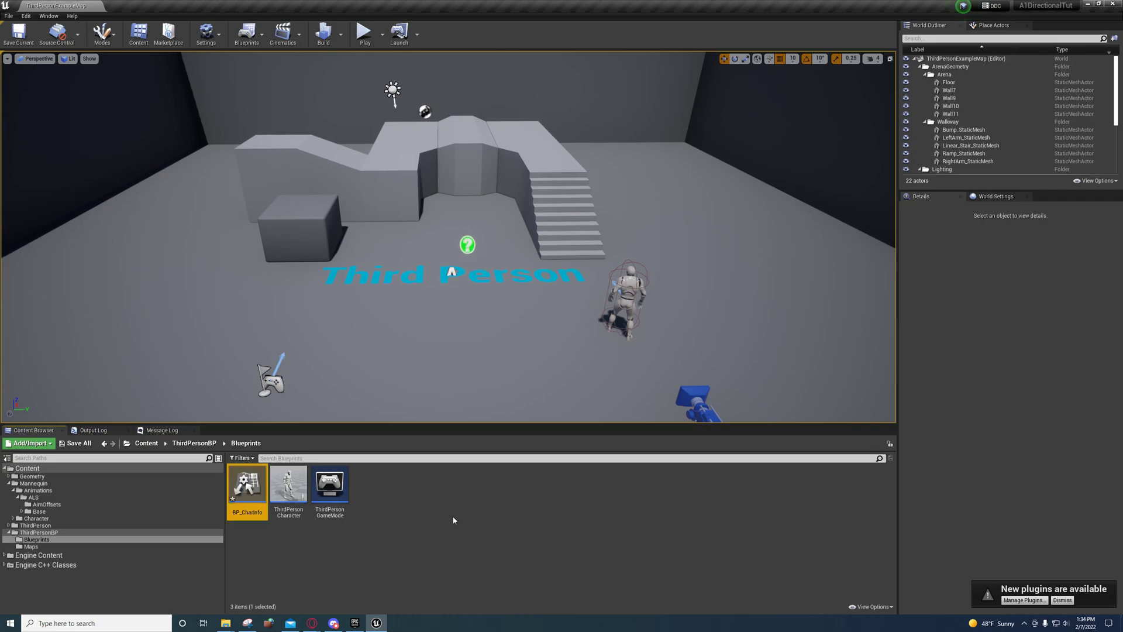
{"action": "right_click", "coordinate": [372, 493]}
Create an Enumeration asset named RotationMode and open it in the enum editor
{"action": "mouse_move", "coordinate": [479, 380]}
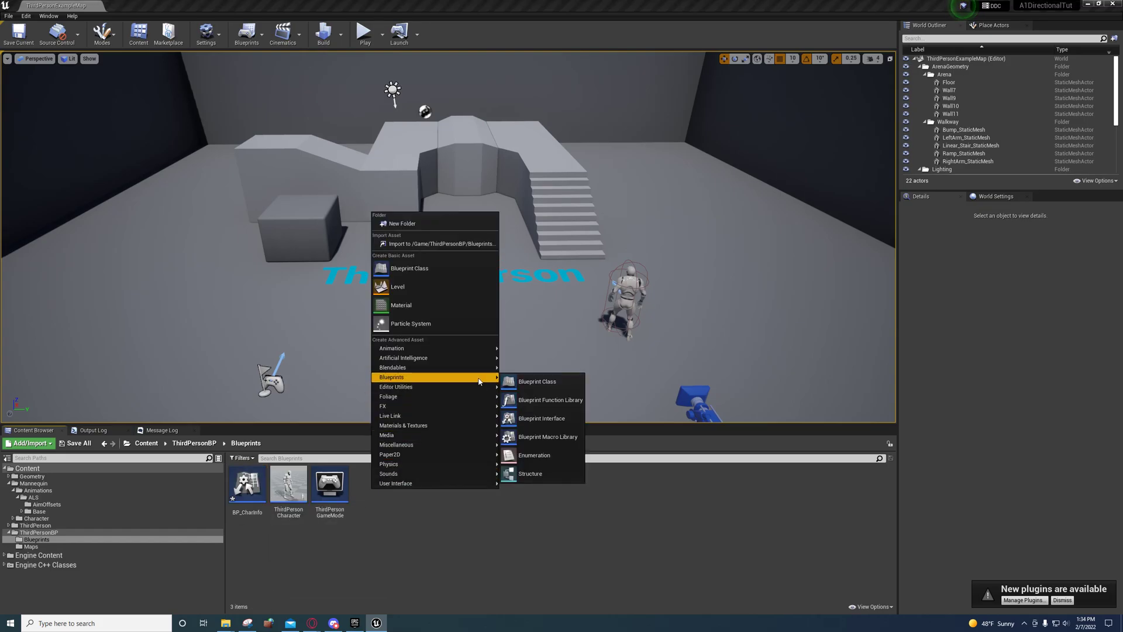
{"action": "left_click", "coordinate": [533, 455]}
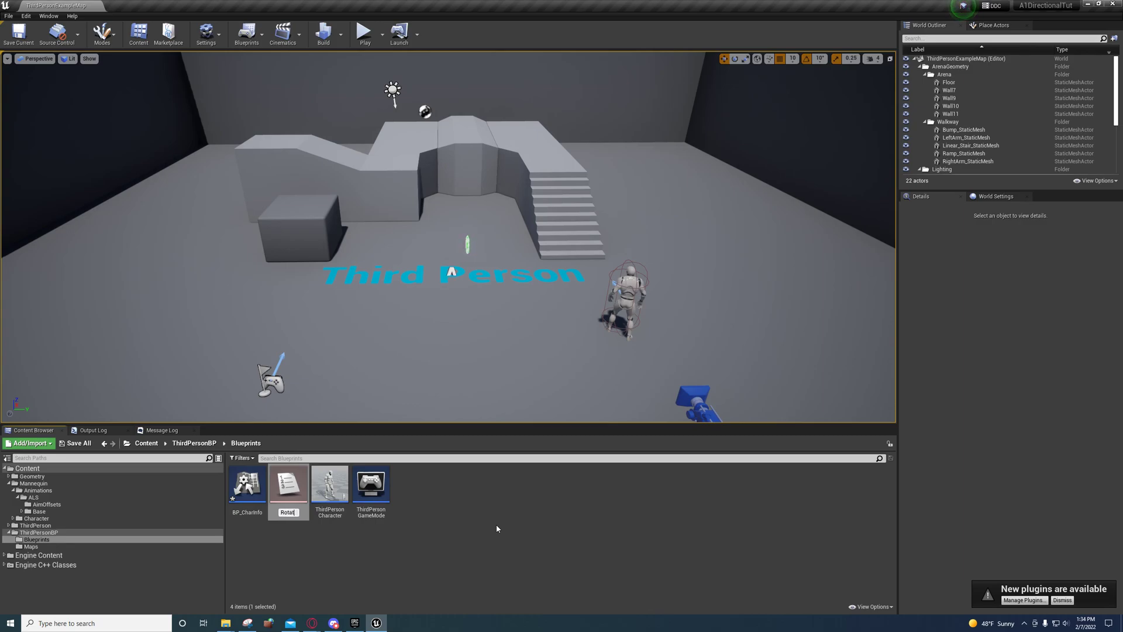
{"action": "type", "text": "ode"}
{"action": "key", "text": "Return"}
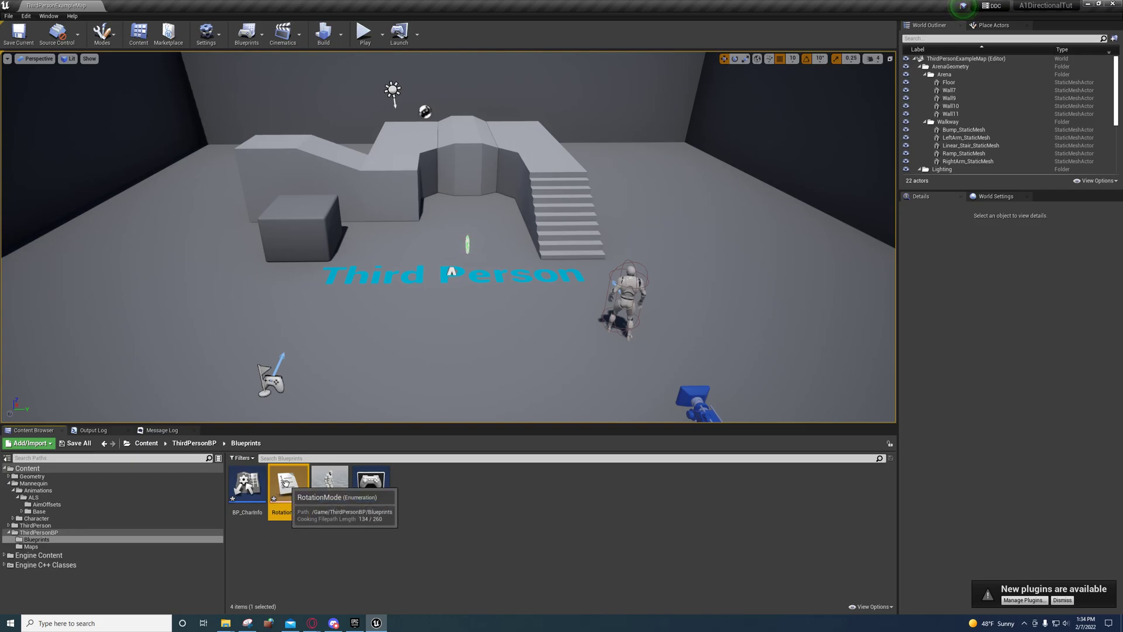
{"action": "double_click", "coordinate": [288, 485]}
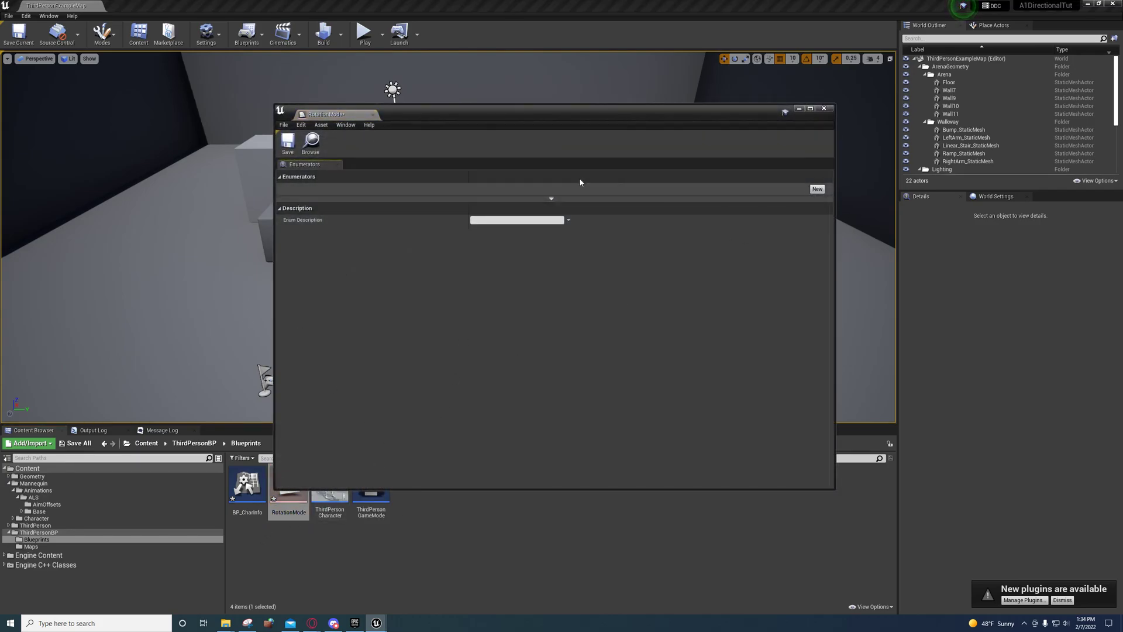
Add the first two RotationMode enumerators, VelocityDirection and LookingDirection
{"action": "left_click_drag", "start_coordinate": [504, 115], "coordinate": [506, 80]}
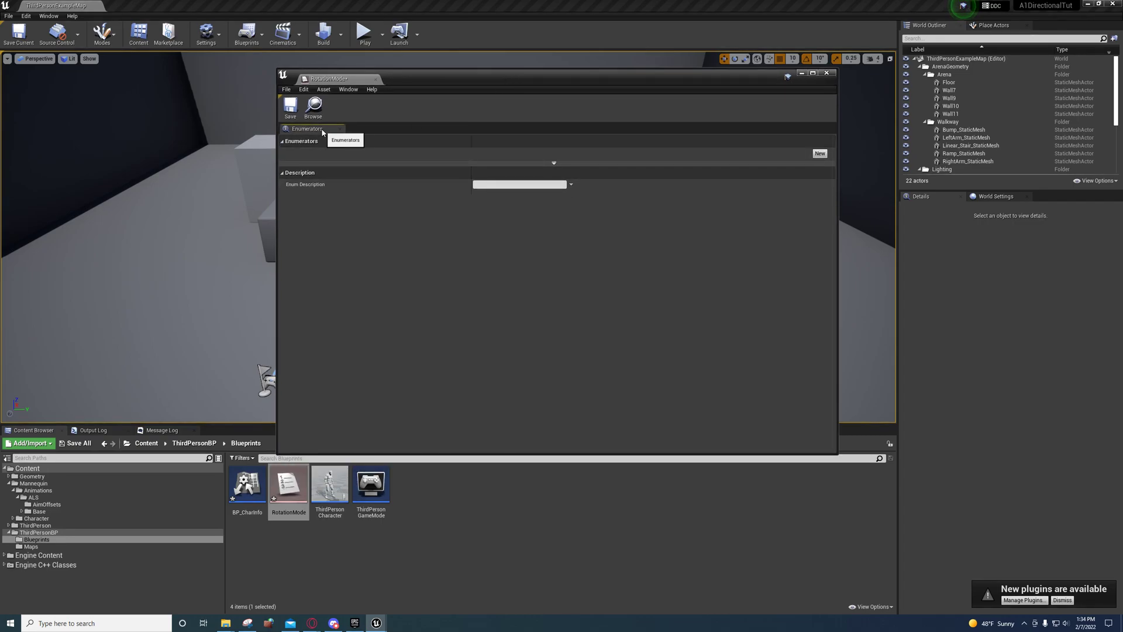
{"action": "left_click", "coordinate": [820, 153]}
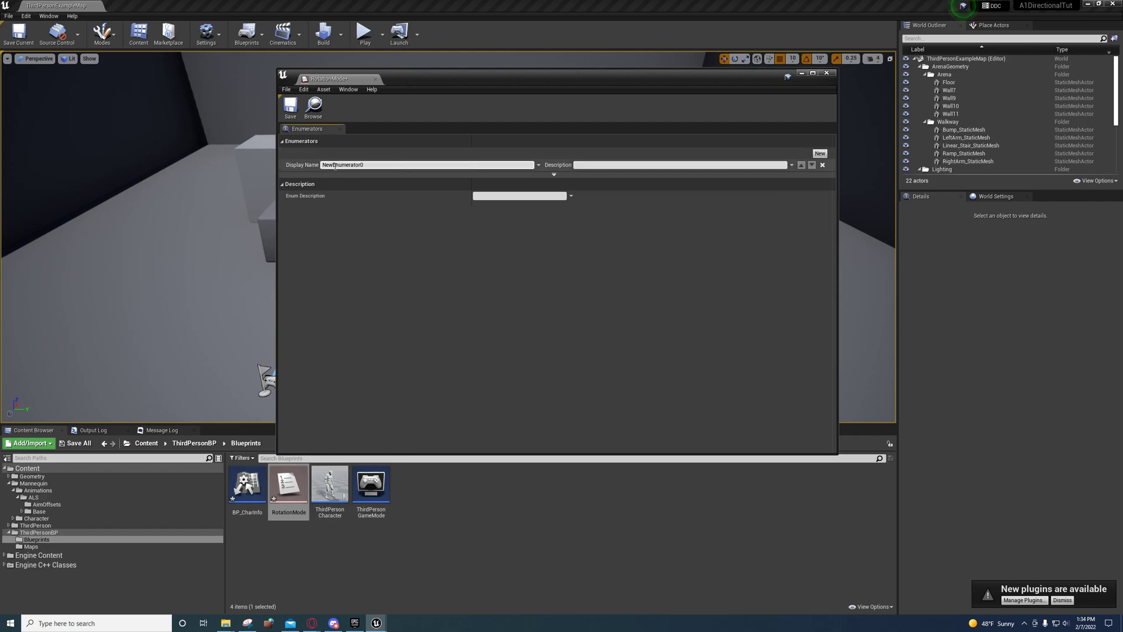
{"action": "left_click", "coordinate": [325, 165]}
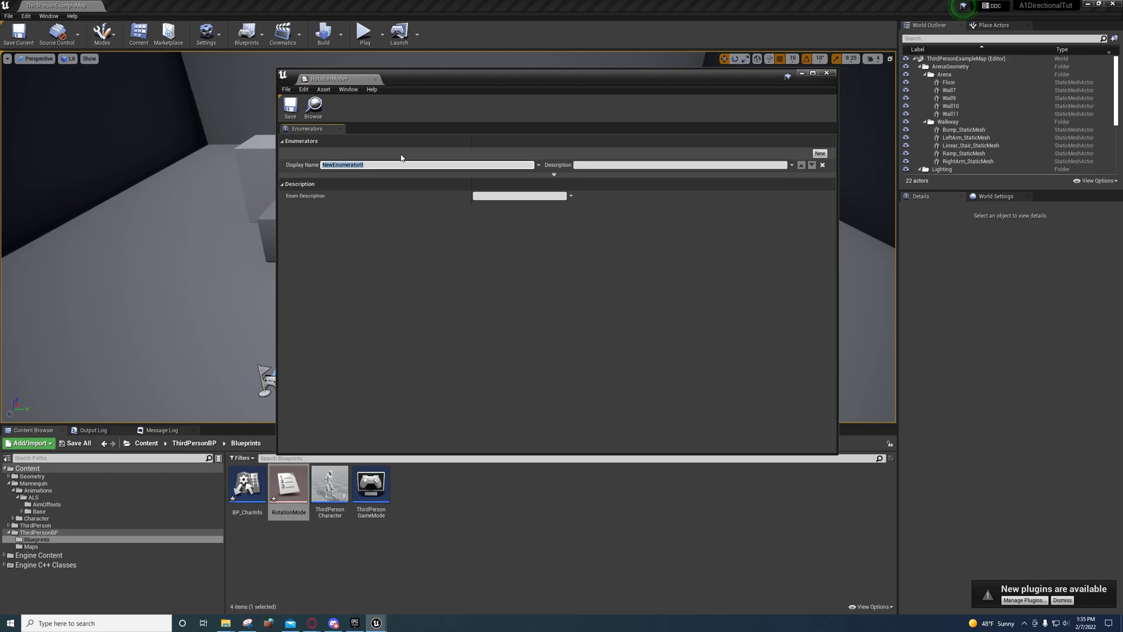
{"action": "type", "text": "VelocityDirection"}
{"action": "left_click", "coordinate": [819, 153]}
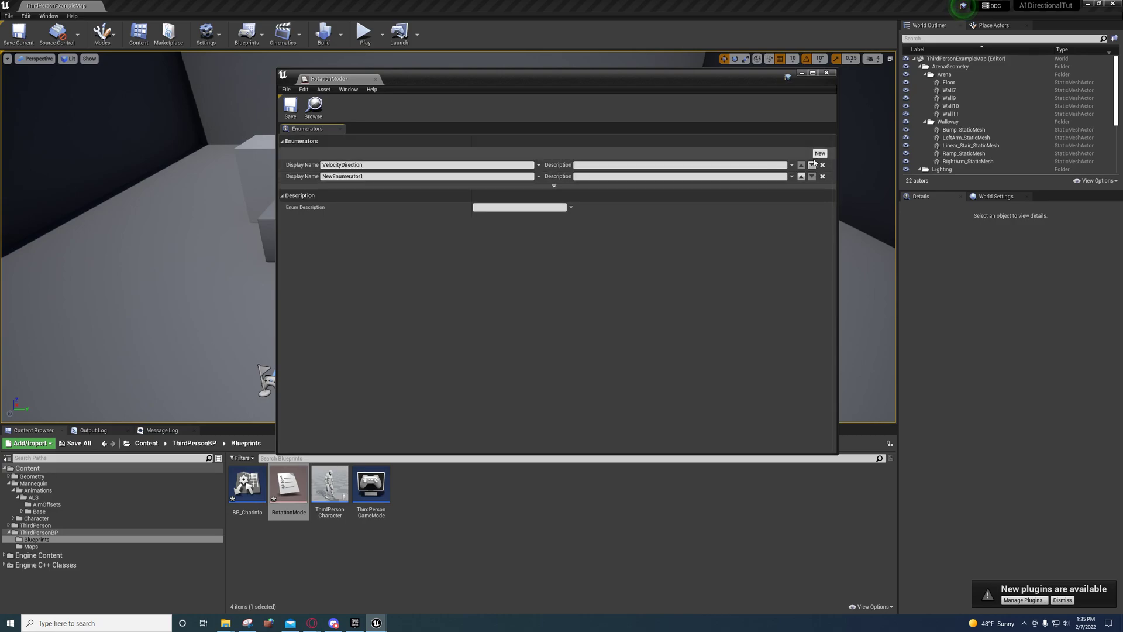
{"action": "left_click", "coordinate": [351, 176]}
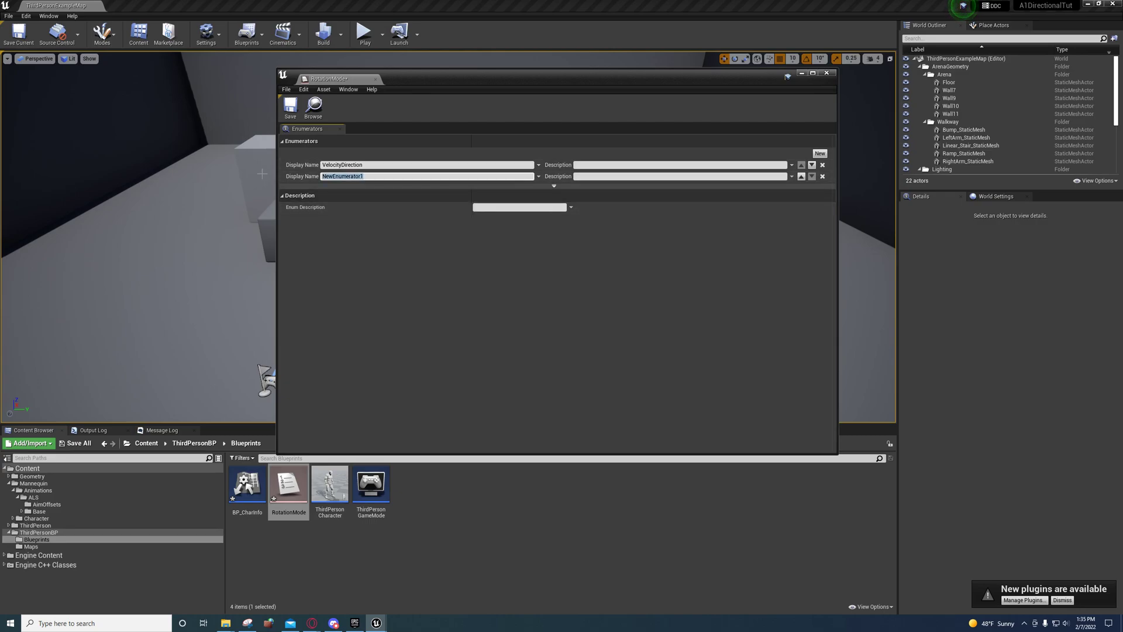
{"action": "type", "text": "LookingDirection"}
Add the third enumerator, Aiming, and save the RotationMode enum
{"action": "left_click", "coordinate": [820, 153]}
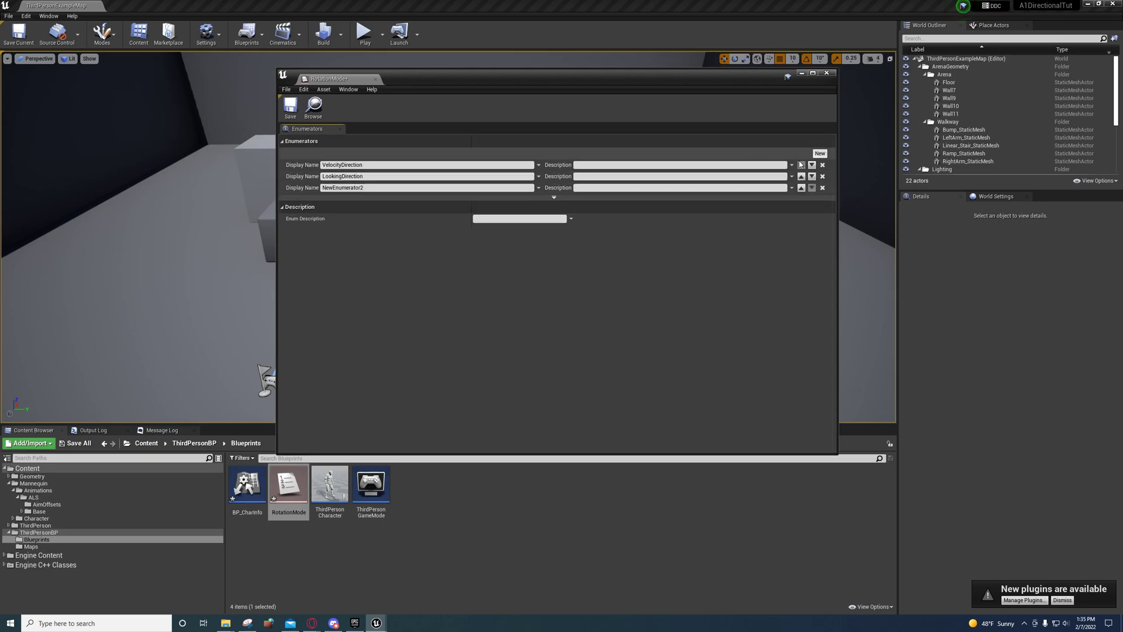
{"action": "left_click", "coordinate": [374, 187]}
{"action": "type", "text": "Aiming"}
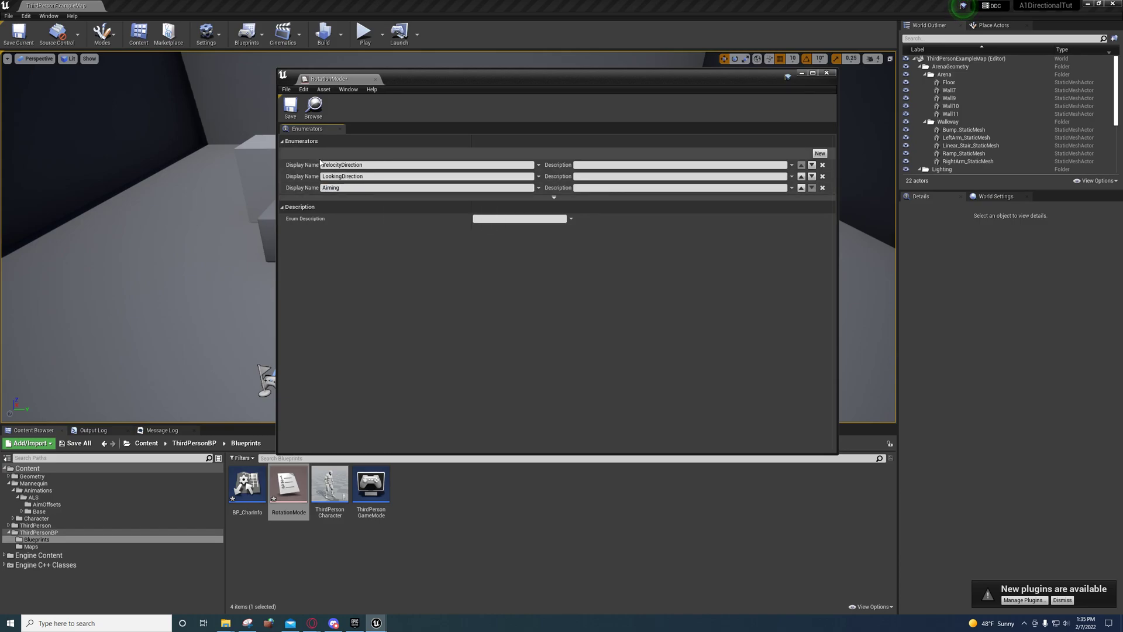
{"action": "key", "text": "Return"}
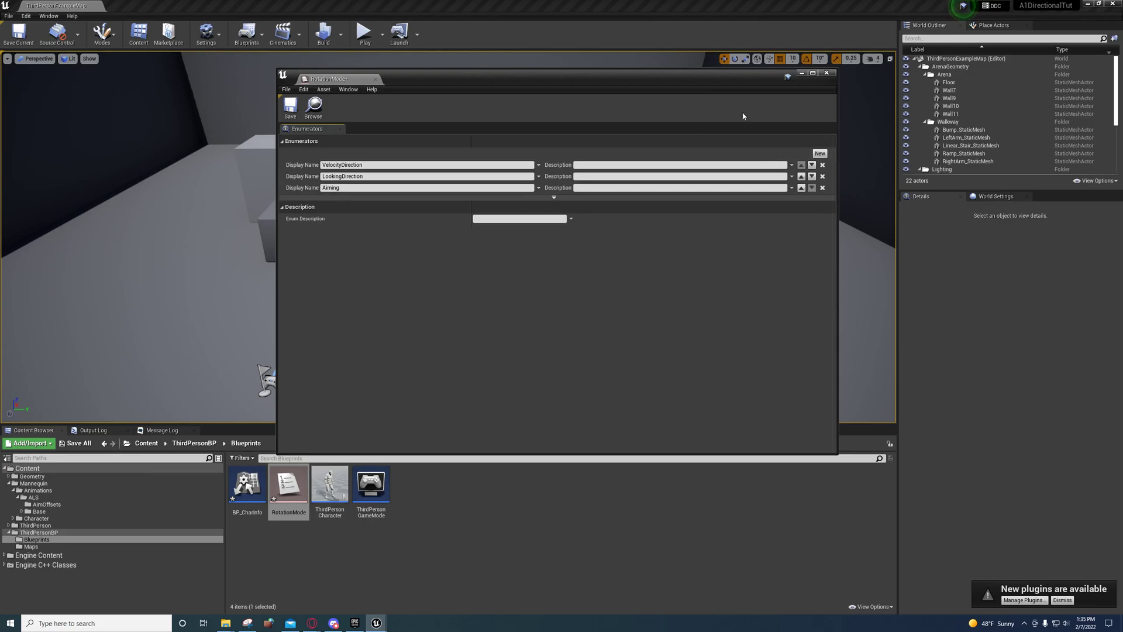
{"action": "left_click", "coordinate": [290, 107]}
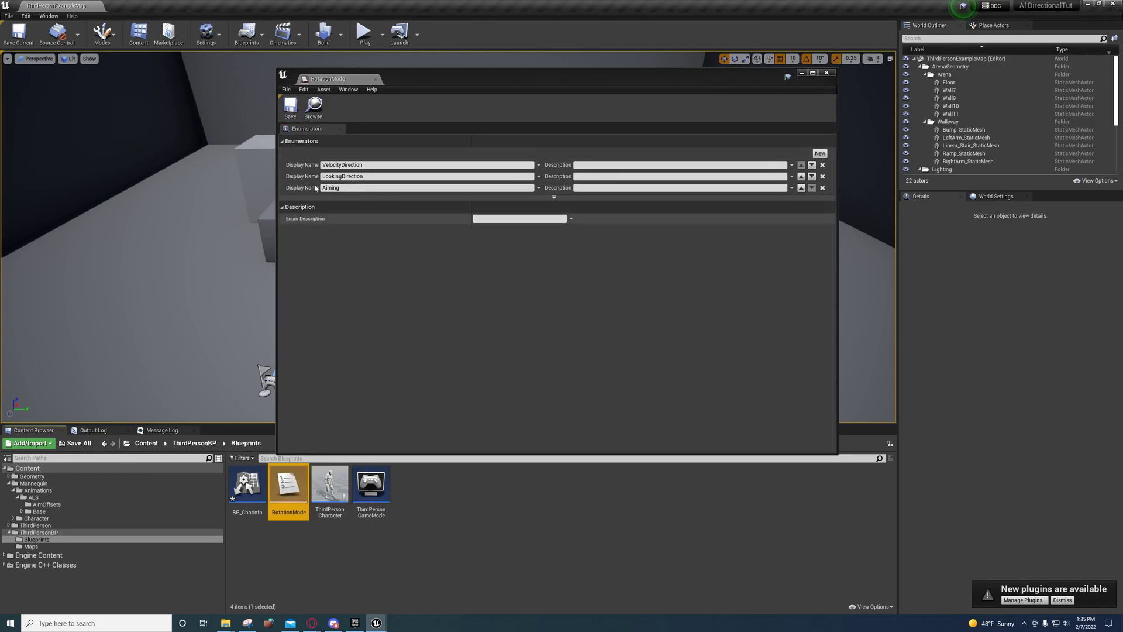